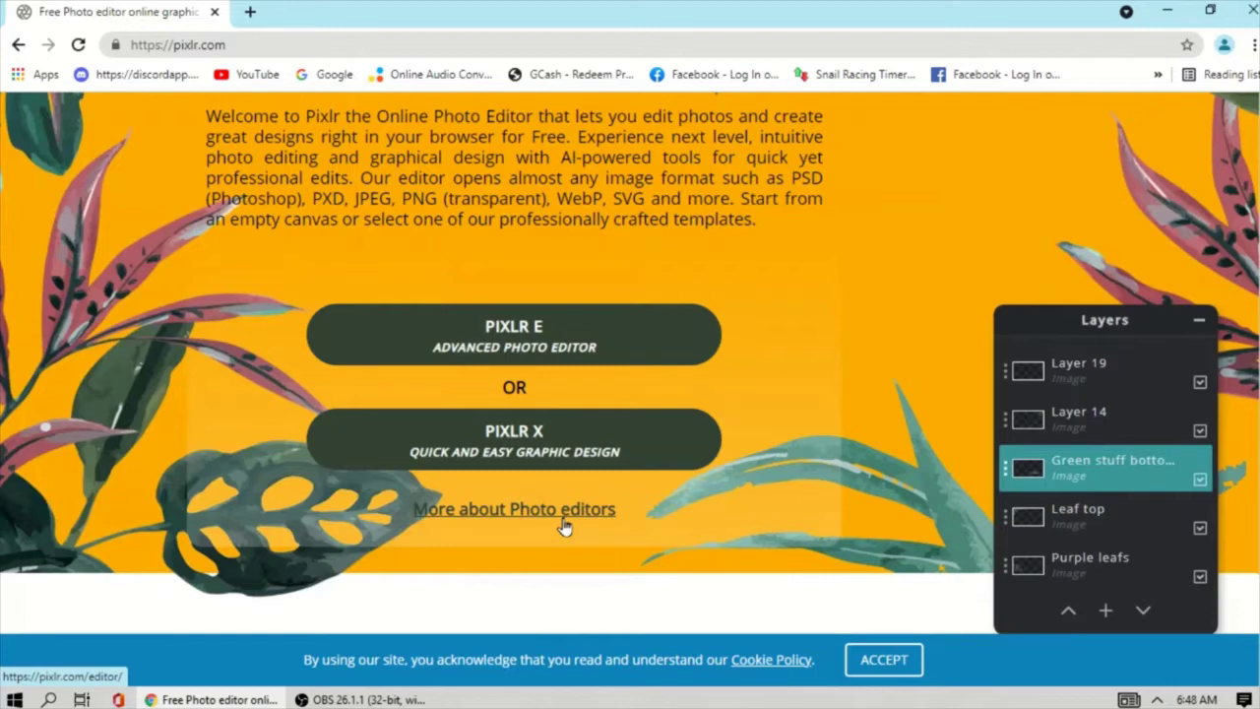
# Launch Pixlr X from the Pixlr homepage and dismiss the promotional popup.
pyautogui.click(556, 452)
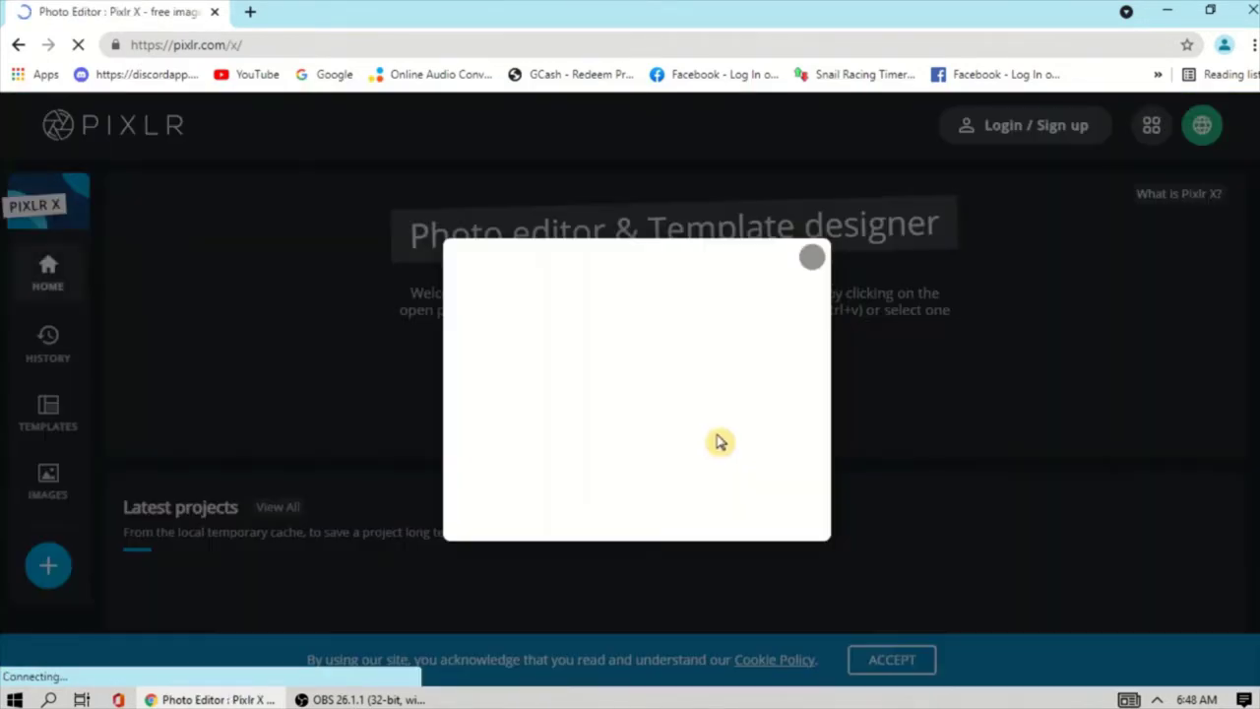
pyautogui.click(812, 257)
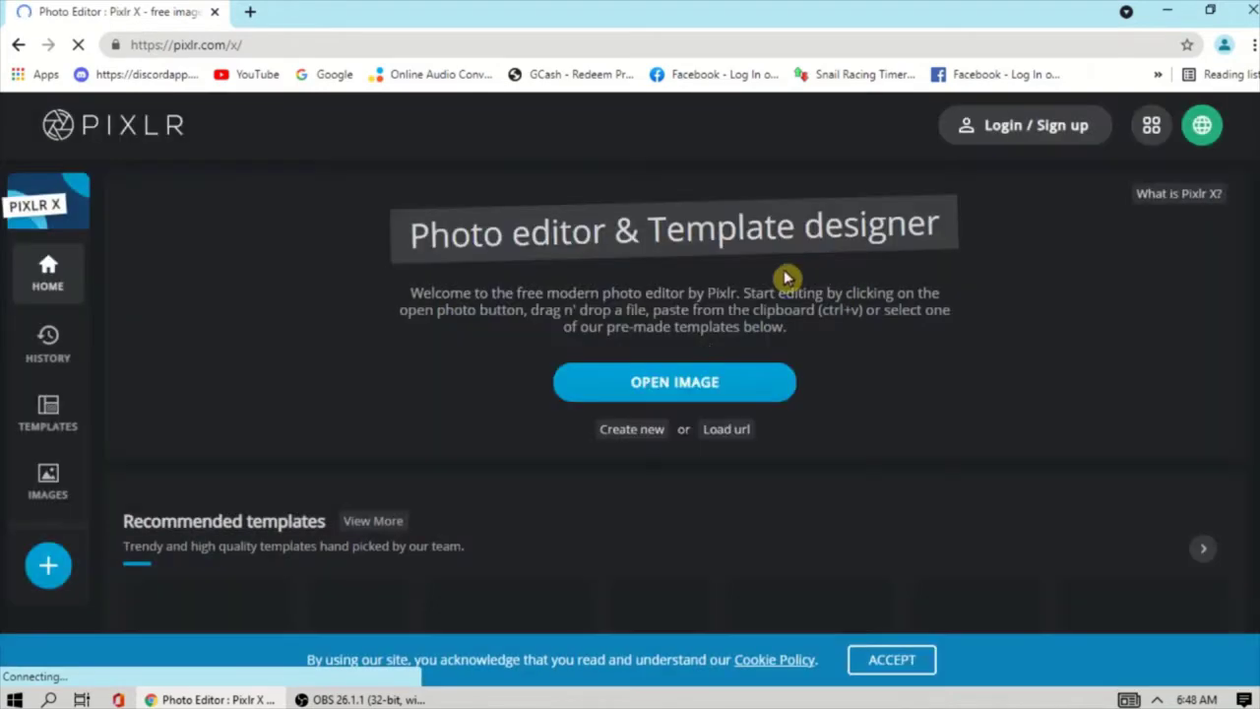
# Create a new 1280 × 720 px blank project with the white background switched on.
pyautogui.click(630, 433)
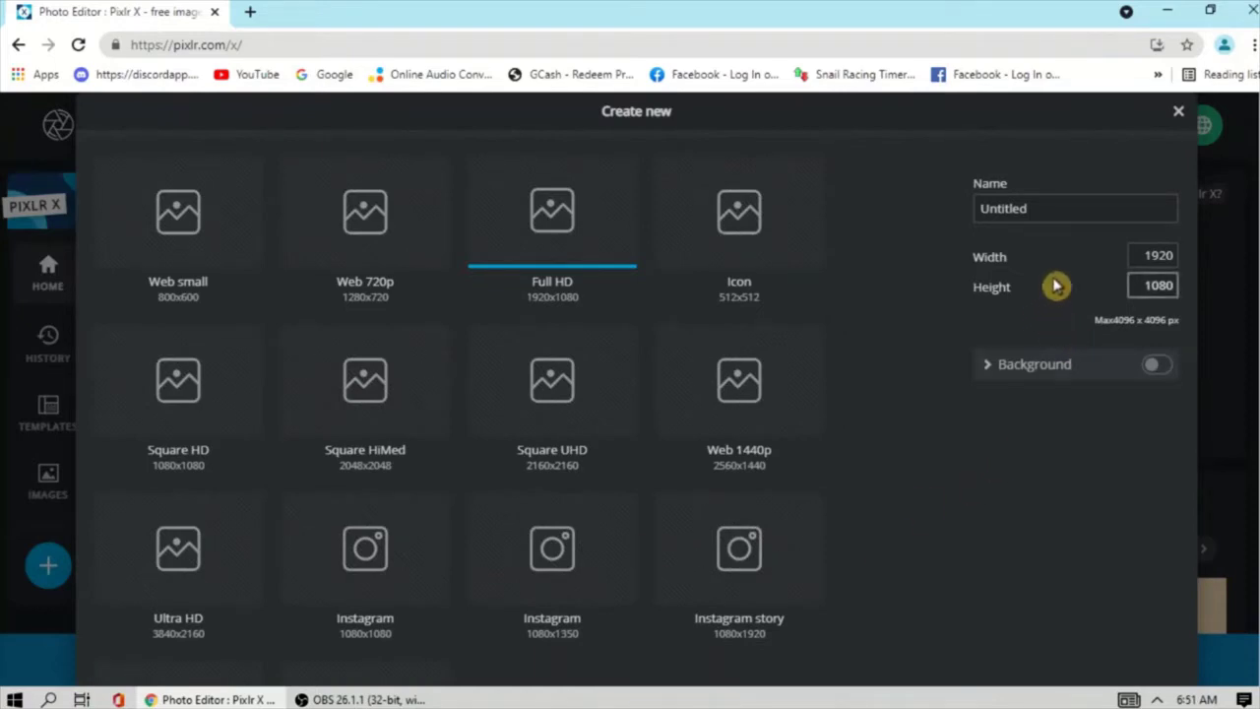
pyautogui.click(1130, 288)
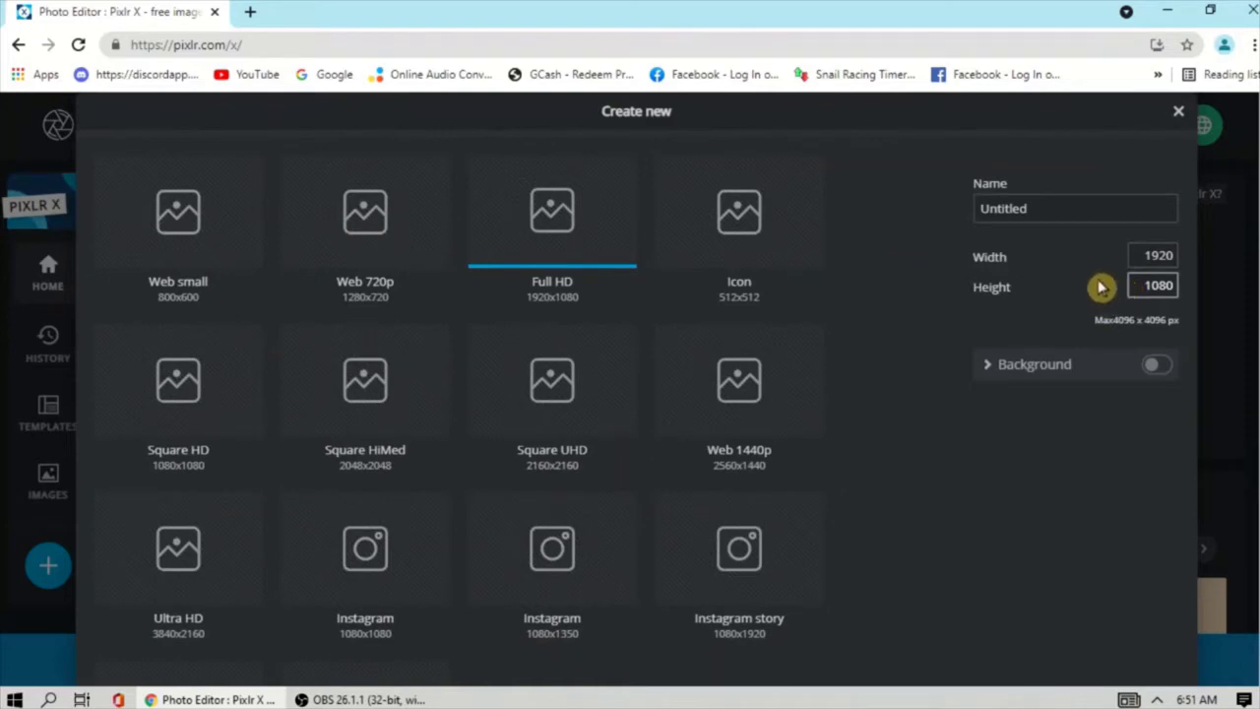
pyautogui.click(1138, 260)
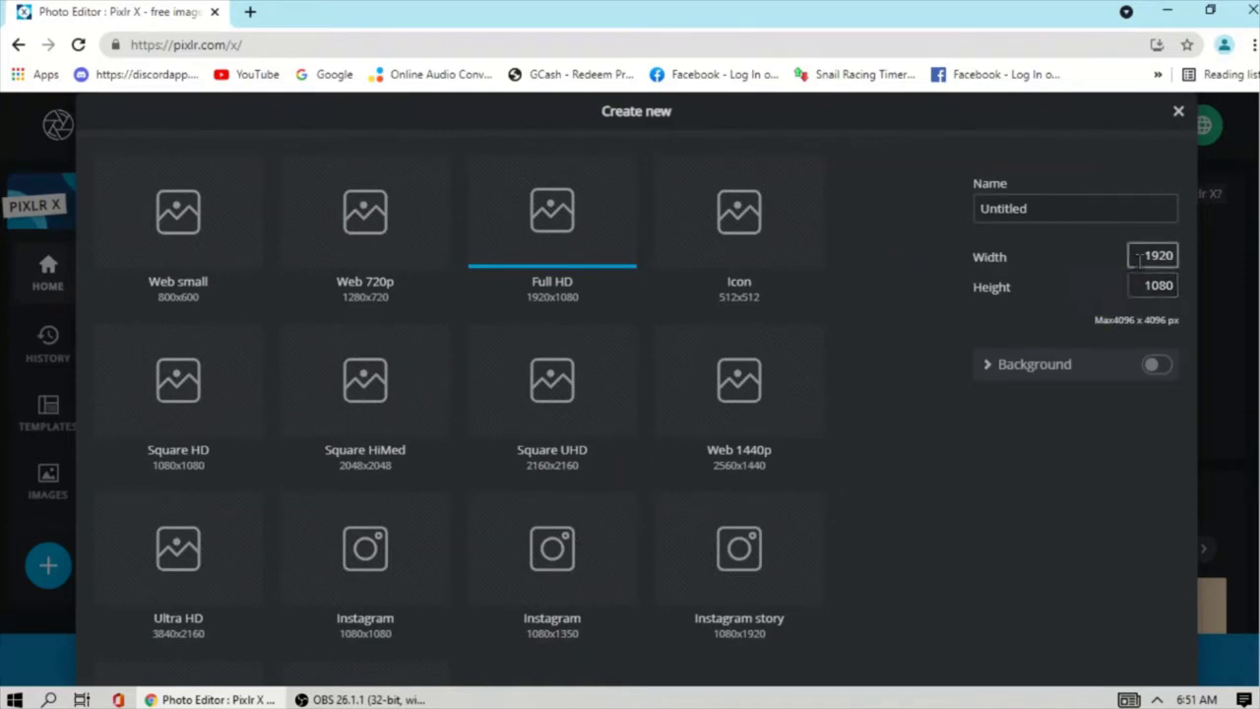
pyautogui.click(1130, 284)
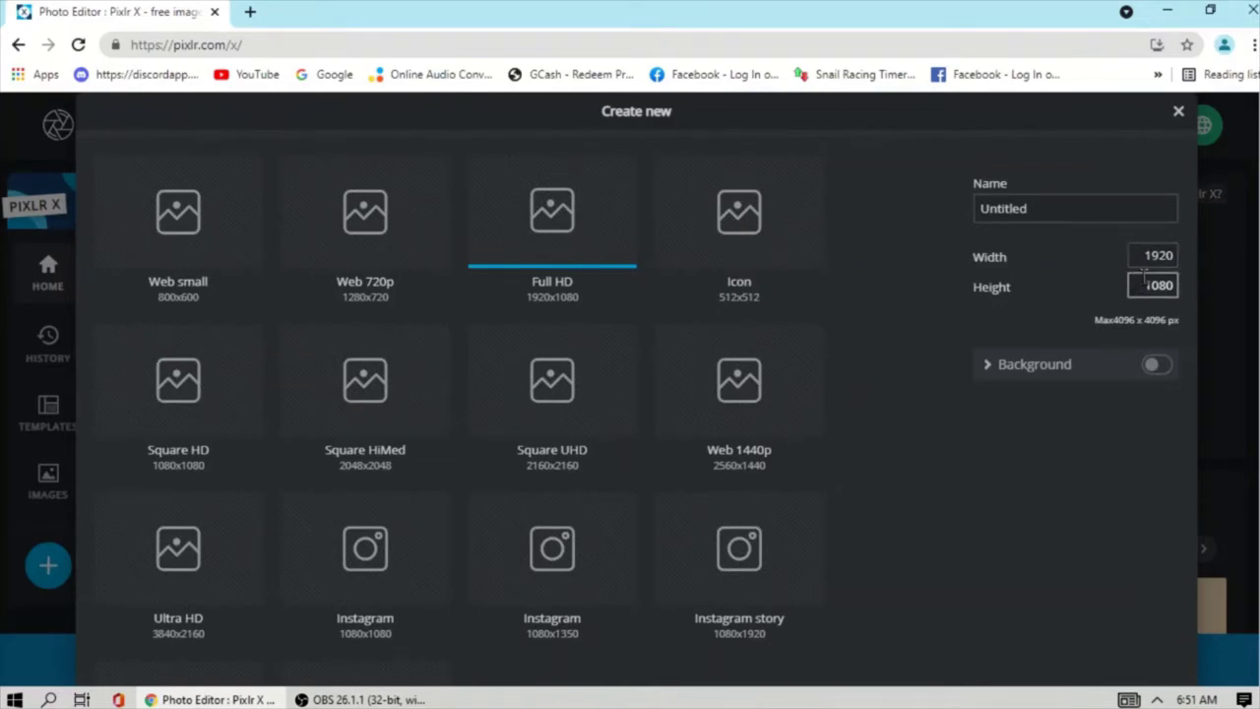
pyautogui.click(1152, 254)
pyautogui.moveTo(1144, 254); pyautogui.dragTo(1237, 259)
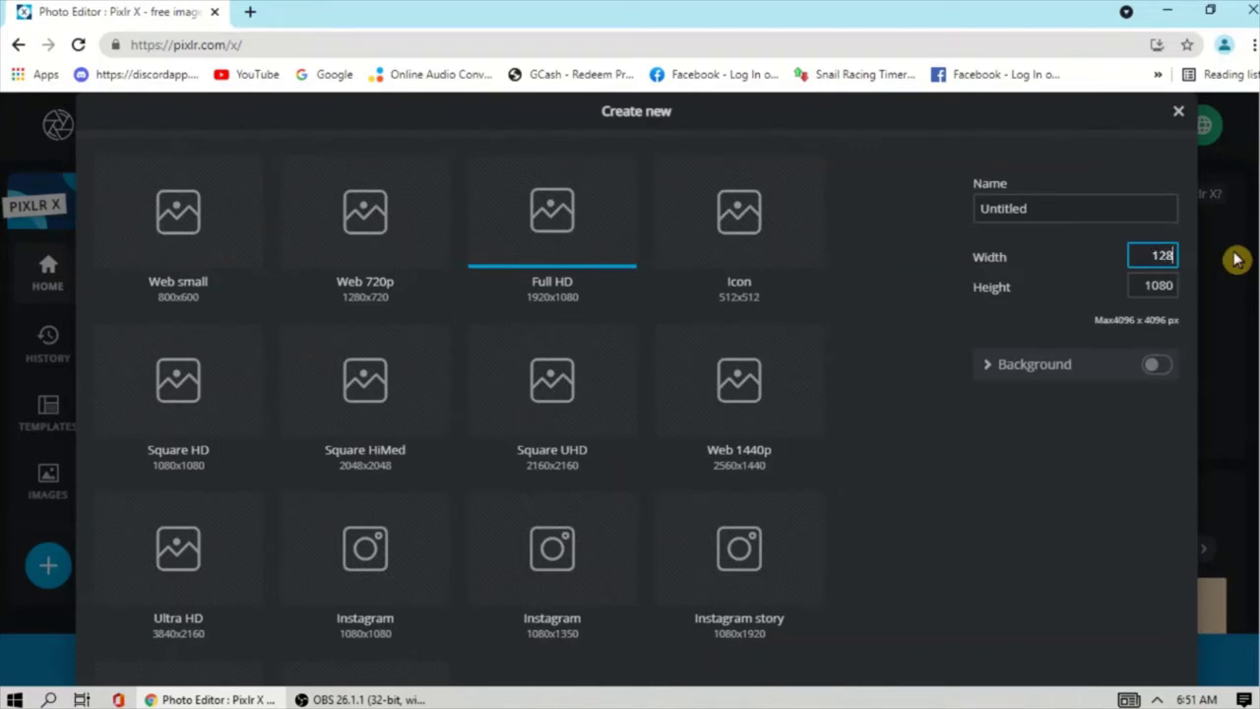
pyautogui.moveTo(1138, 283); pyautogui.dragTo(1209, 289)
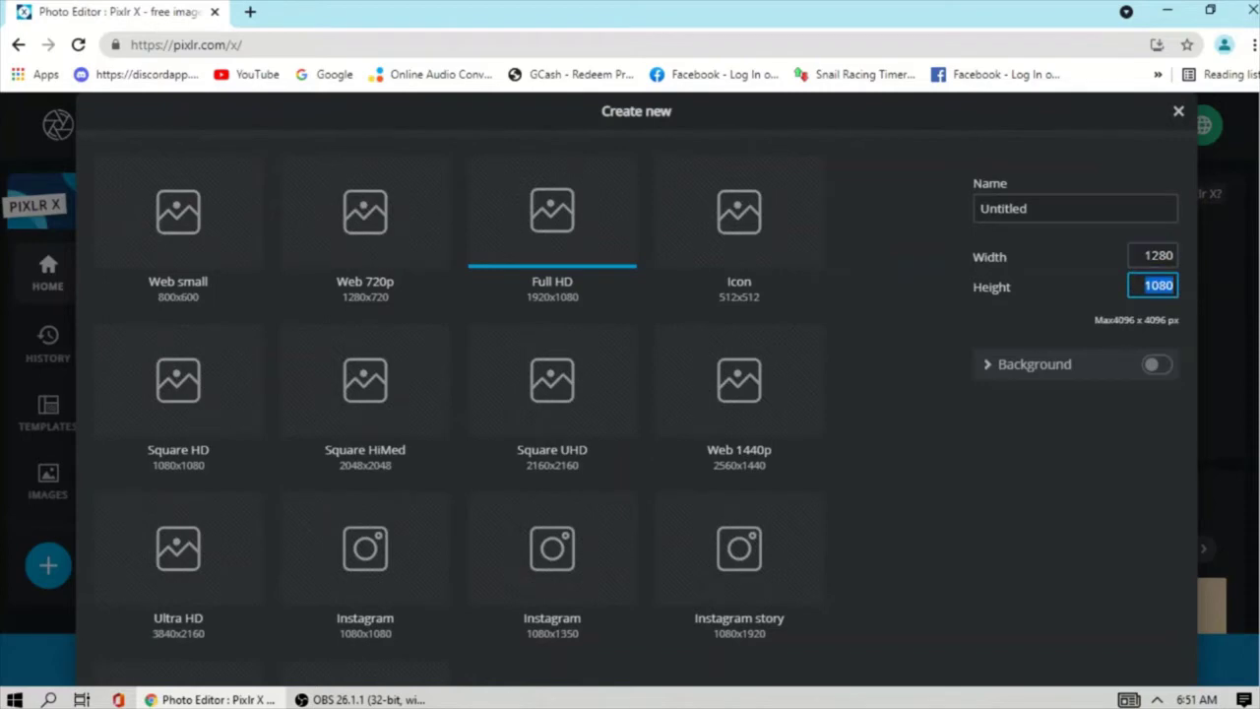
pyautogui.write('720')
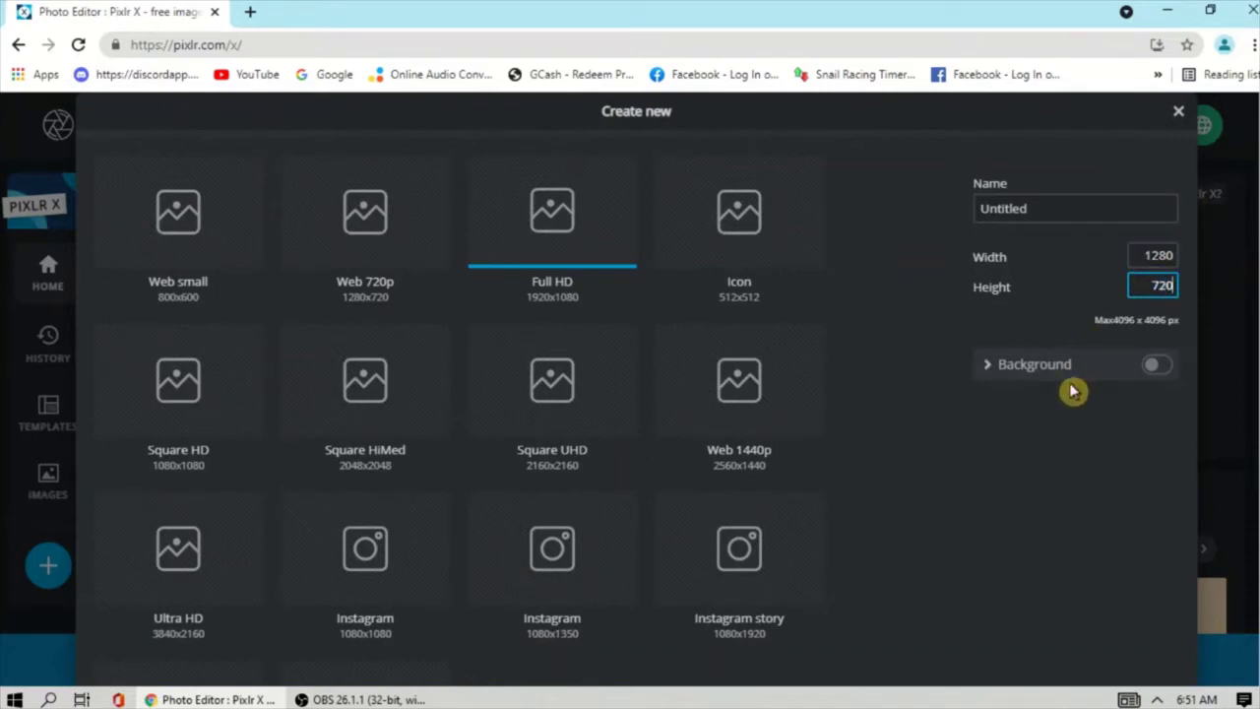
pyautogui.click(1156, 364)
pyautogui.scroll(-1, 1156, 364)
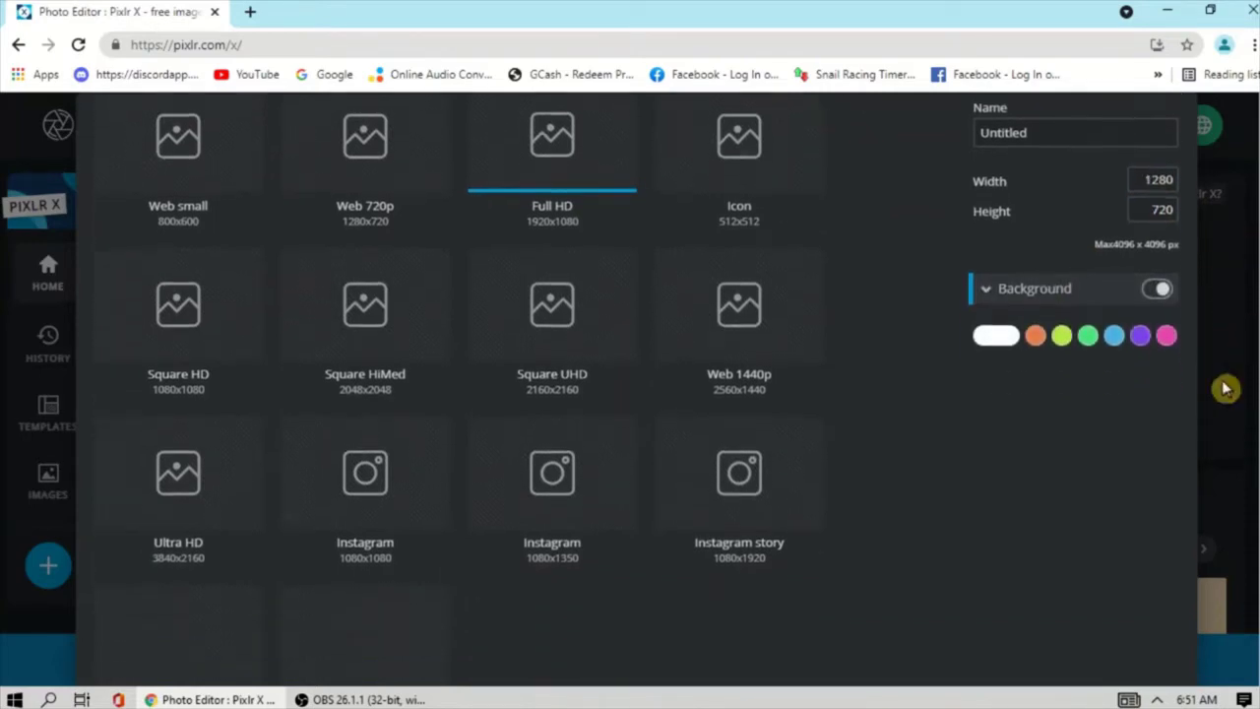
pyautogui.scroll(-2, 1231, 443)
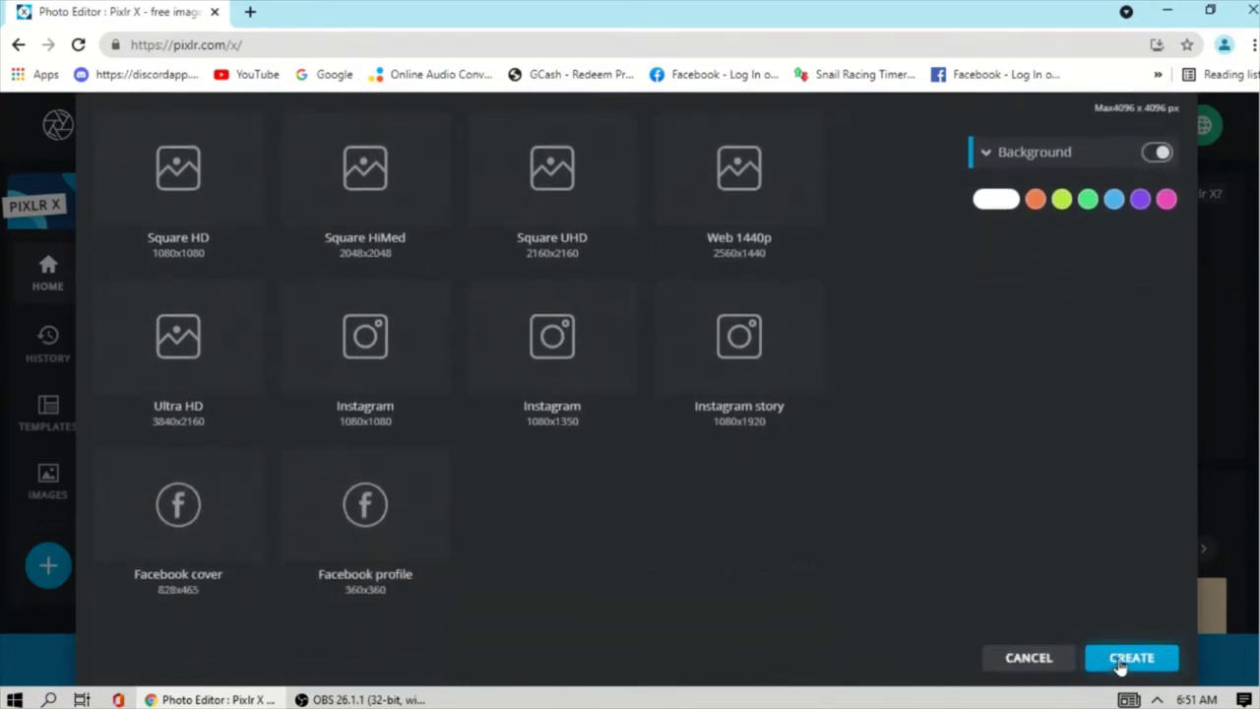
pyautogui.click(1131, 659)
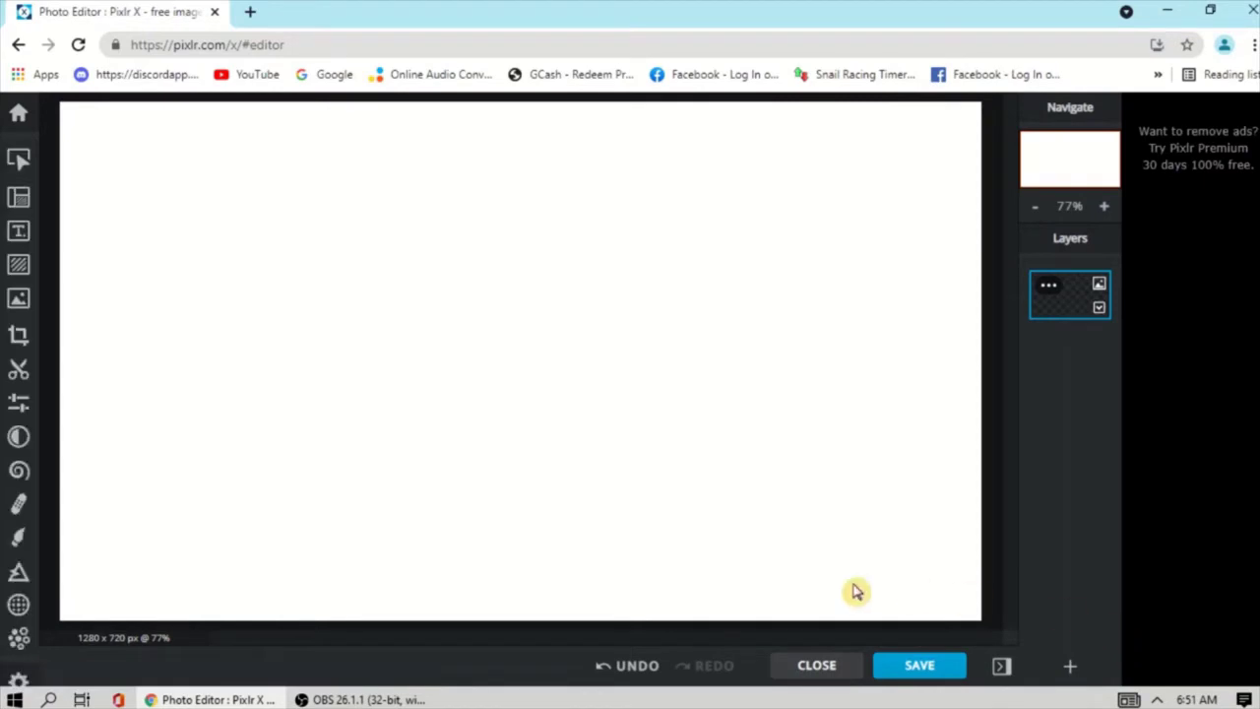
# Open the Arrange & Style panel showing quick-add Frame, Text and Shape options.
pyautogui.scroll(1, 793, 501)
pyautogui.scroll(-3, 793, 501)
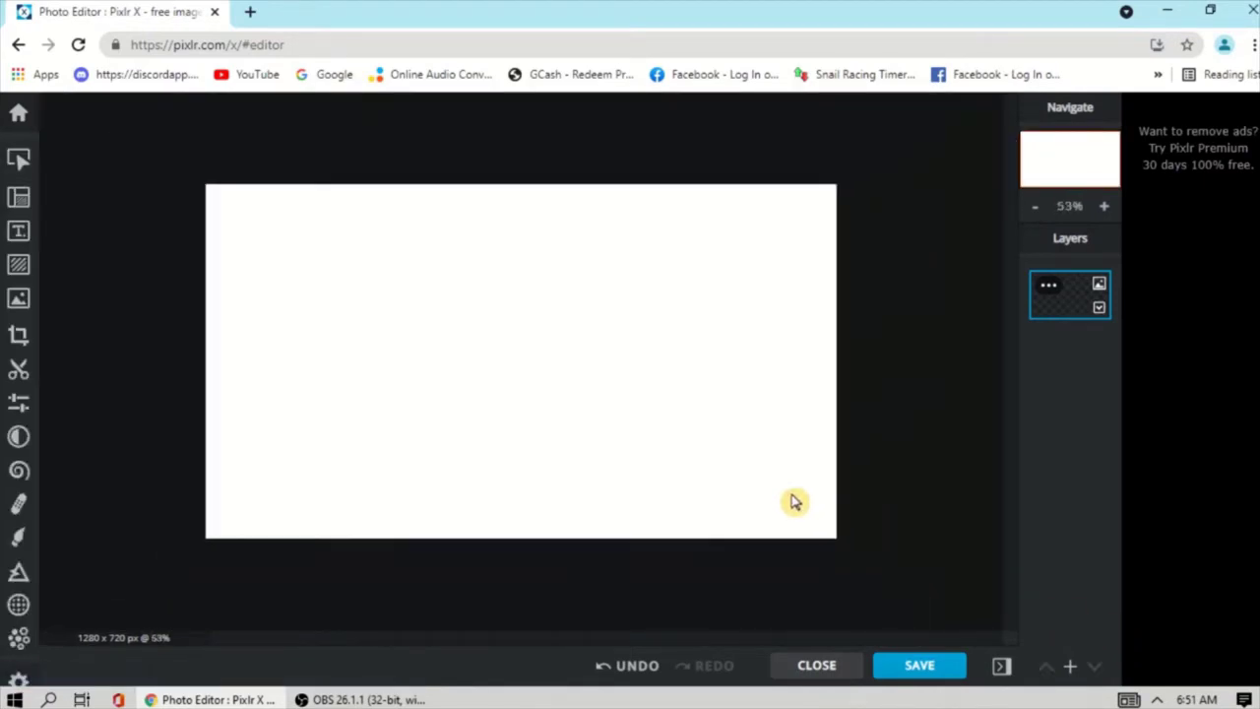
pyautogui.scroll(1, 794, 501)
pyautogui.scroll(-1, 794, 500)
pyautogui.scroll(1, 794, 498)
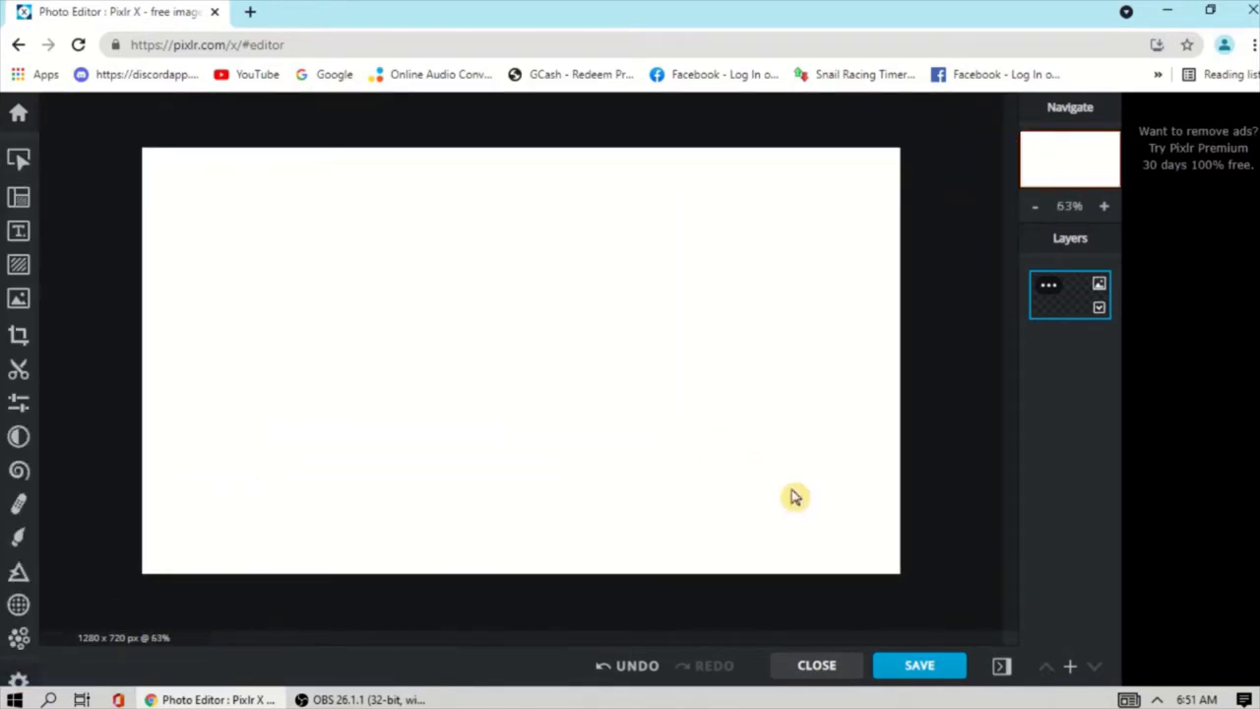
pyautogui.scroll(-2, 795, 494)
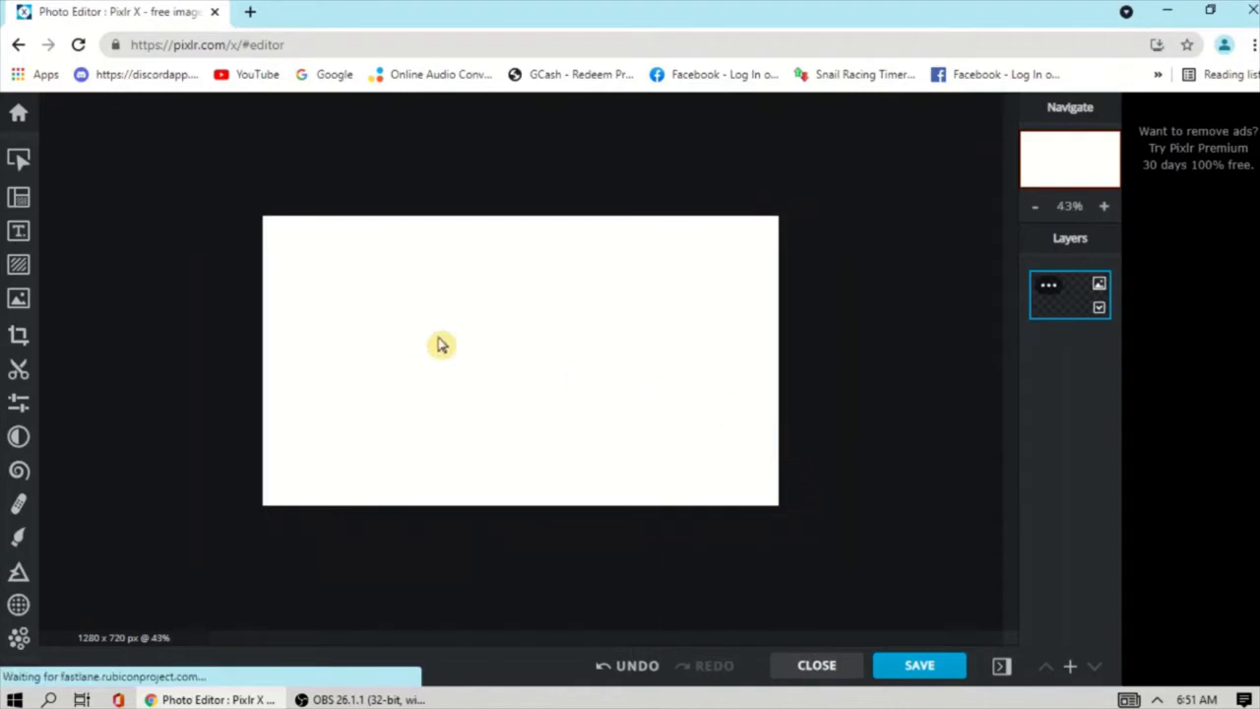
pyautogui.click(20, 160)
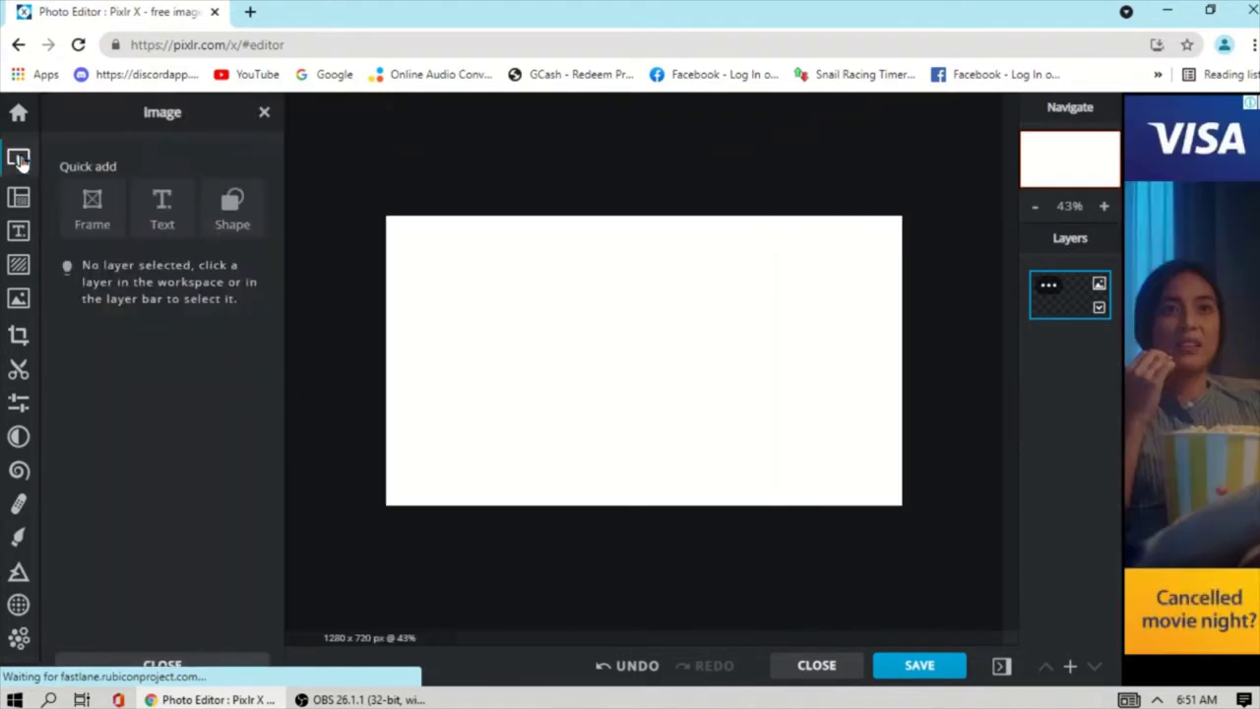
pyautogui.click(91, 211)
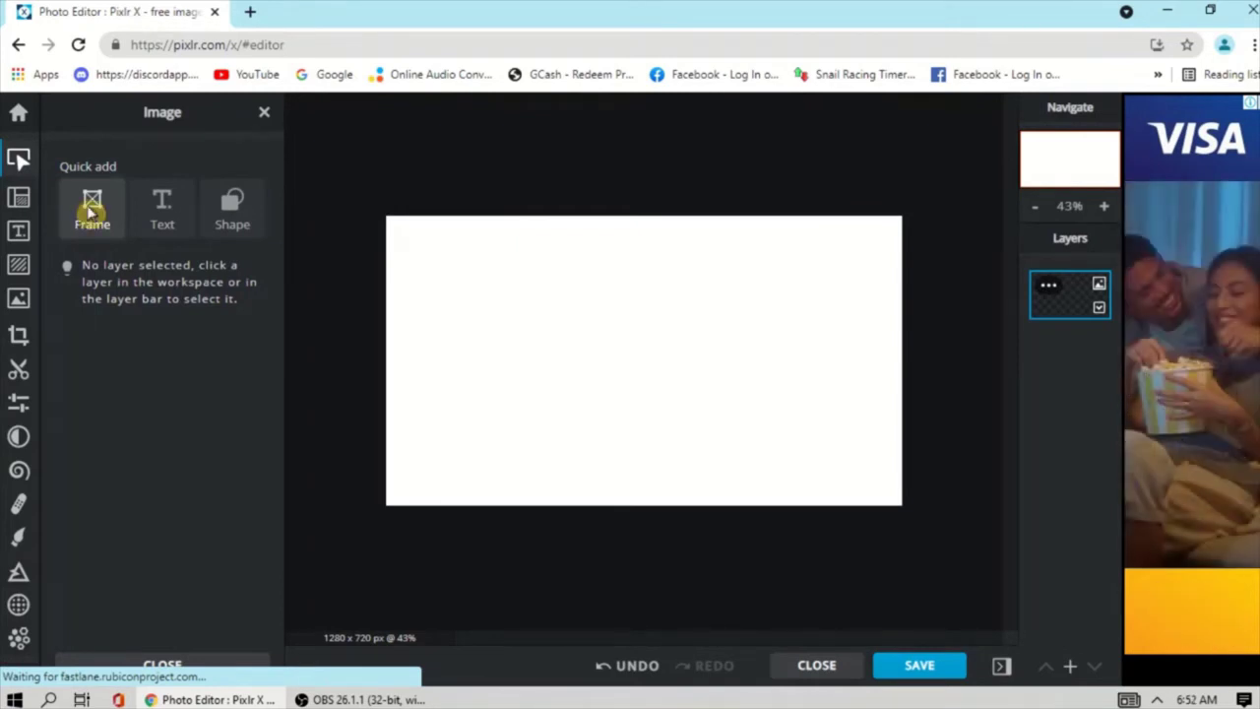
pyautogui.moveTo(548, 382); pyautogui.dragTo(641, 332)
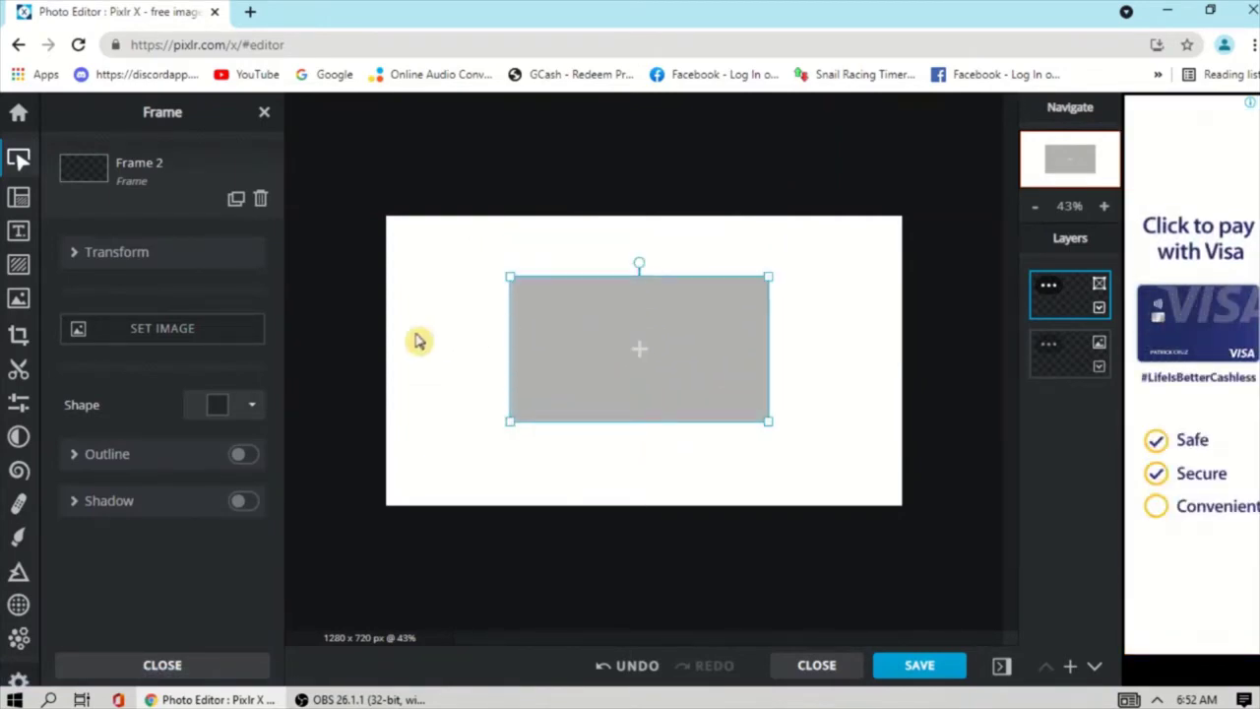
pyautogui.click(162, 331)
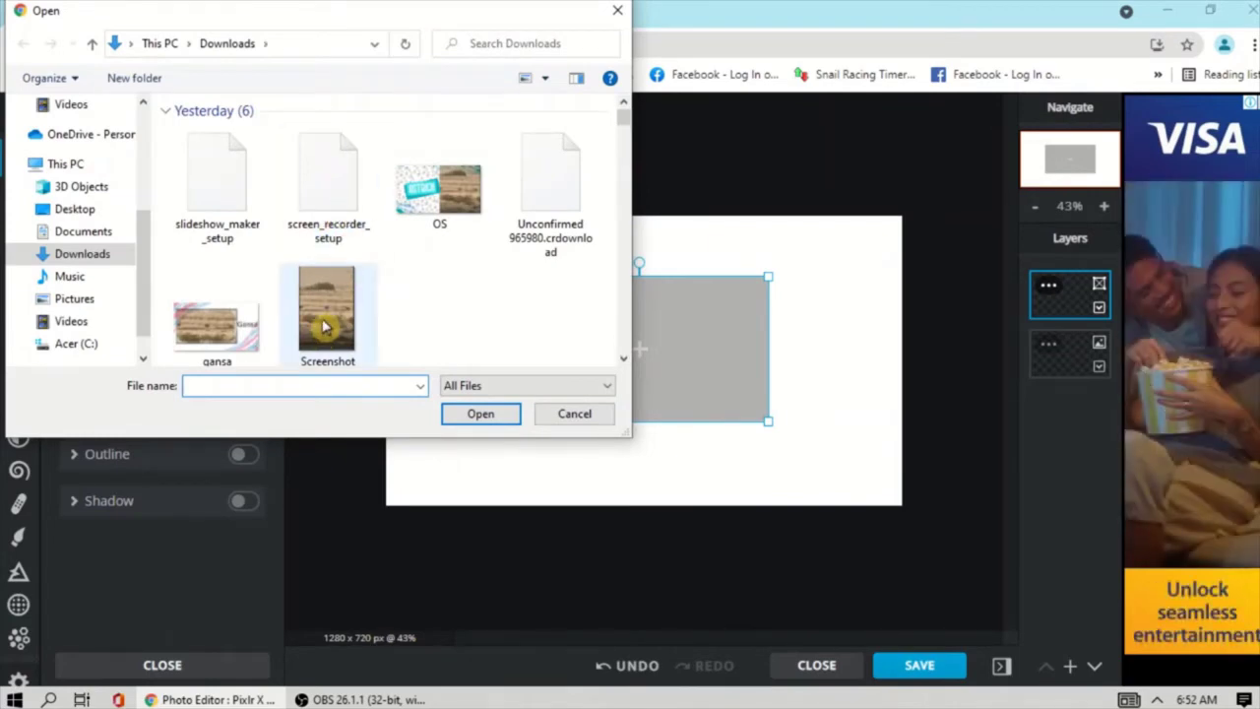
pyautogui.click(325, 321)
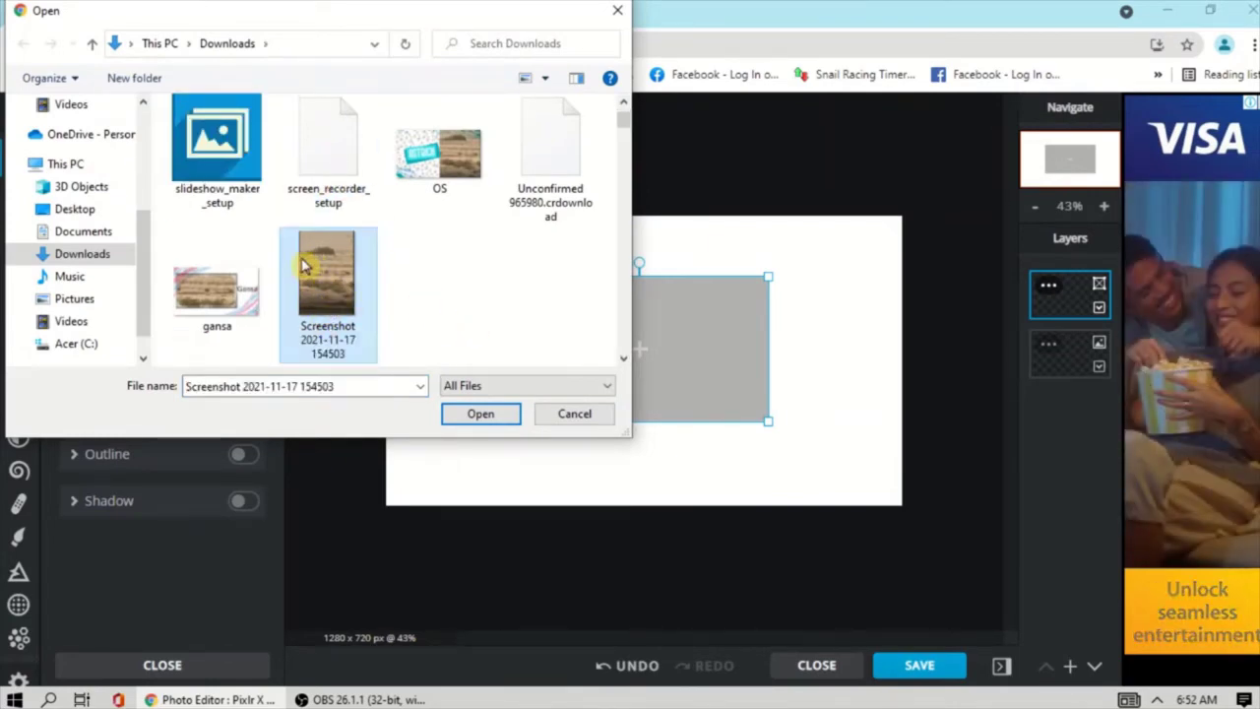
pyautogui.click(459, 414)
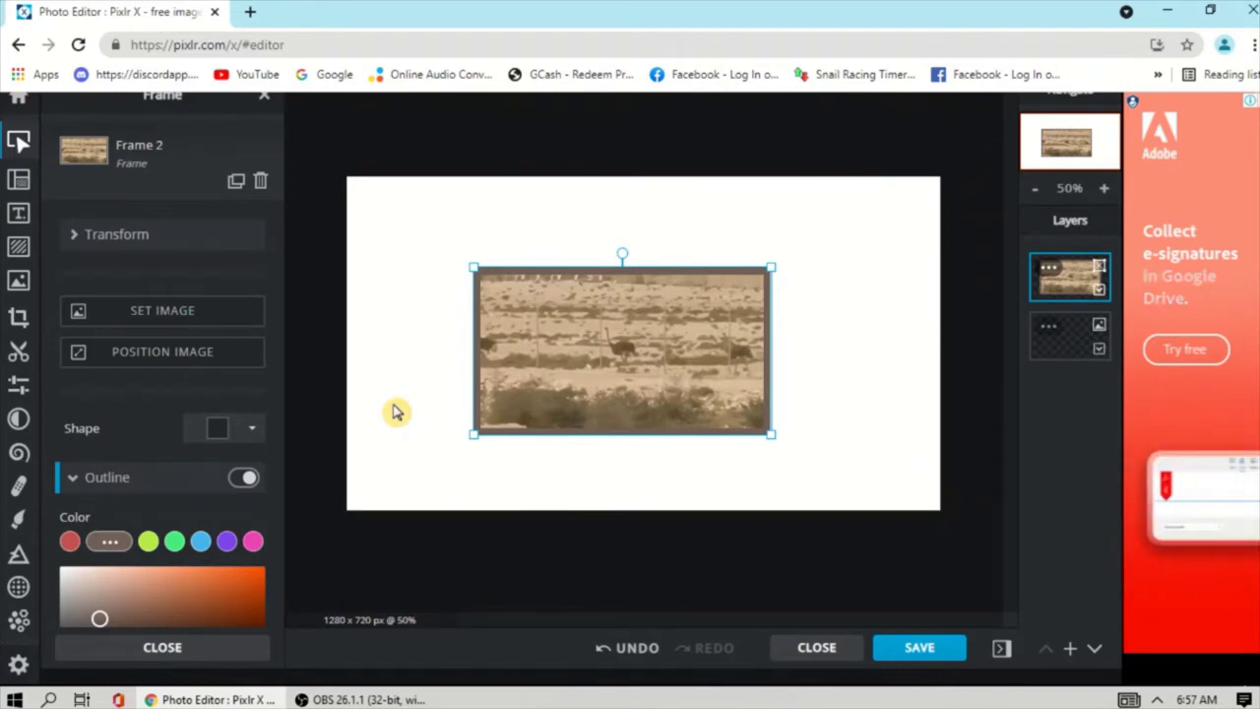
# Try rough-edged square, starburst and teardrop shapes on the photo frame.
pyautogui.click(254, 432)
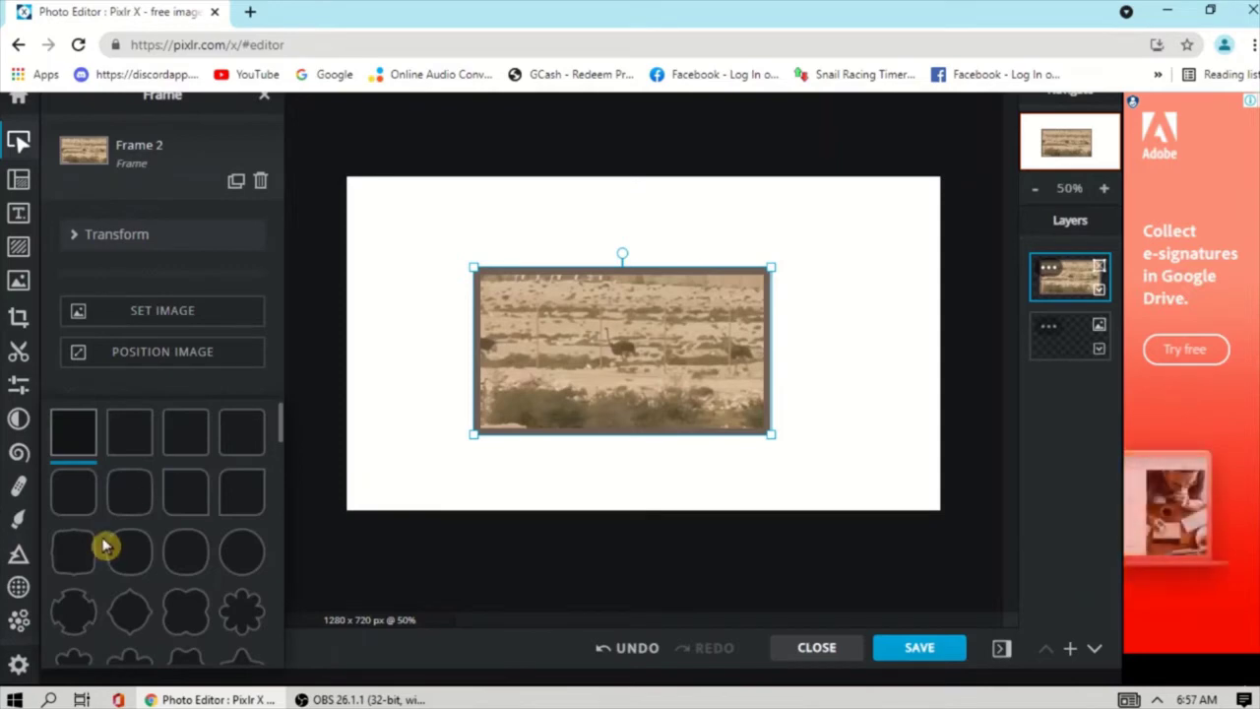
pyautogui.scroll(-5, 105, 542)
pyautogui.scroll(-2, 146, 536)
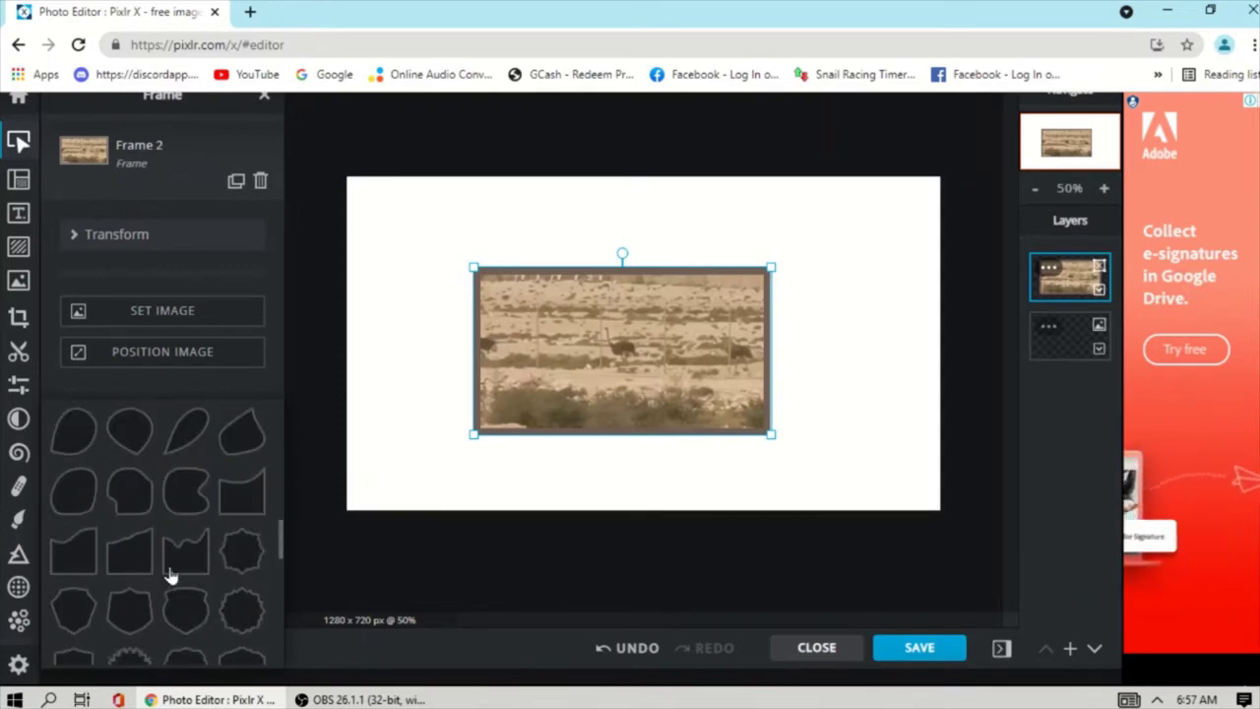
pyautogui.scroll(-4, 164, 577)
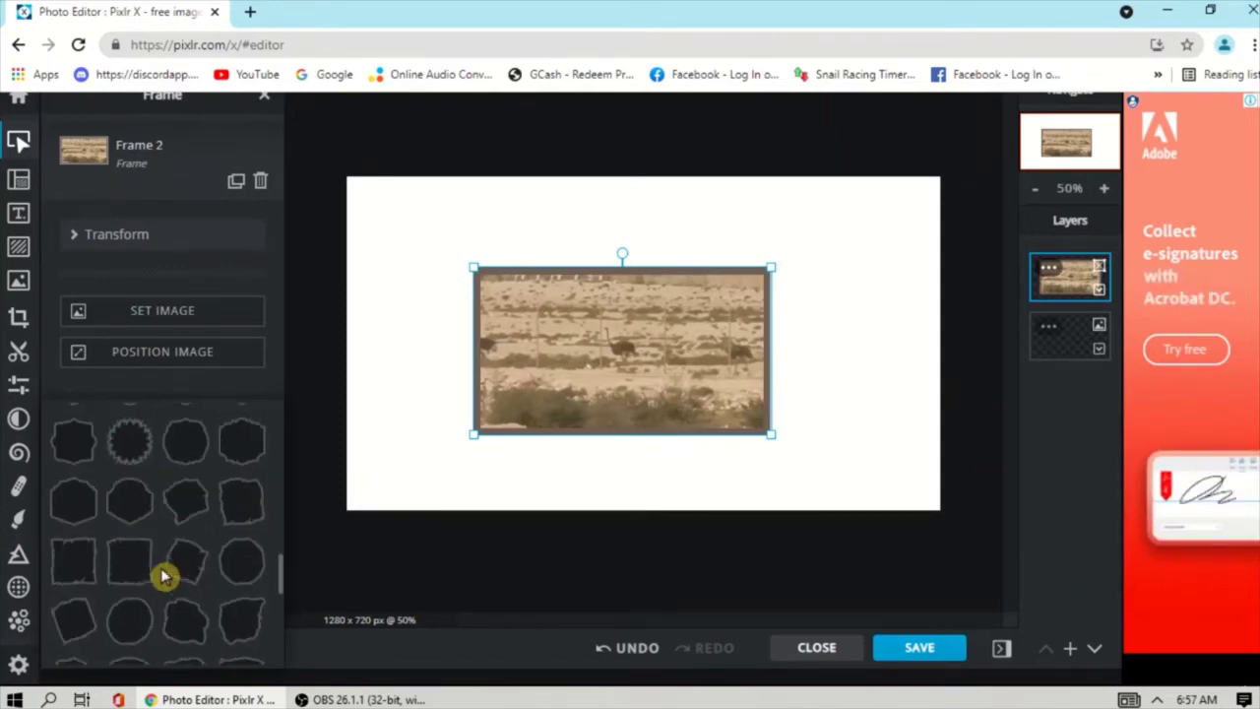
pyautogui.click(130, 479)
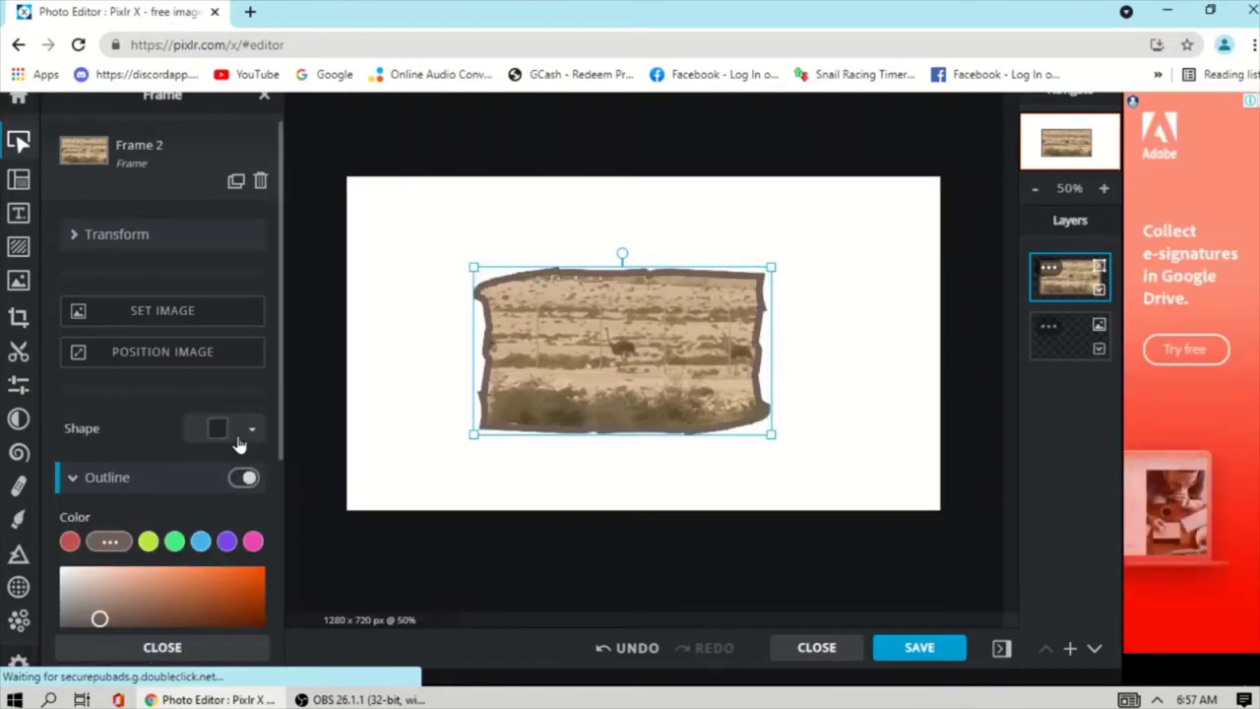
pyautogui.click(246, 433)
pyautogui.click(127, 438)
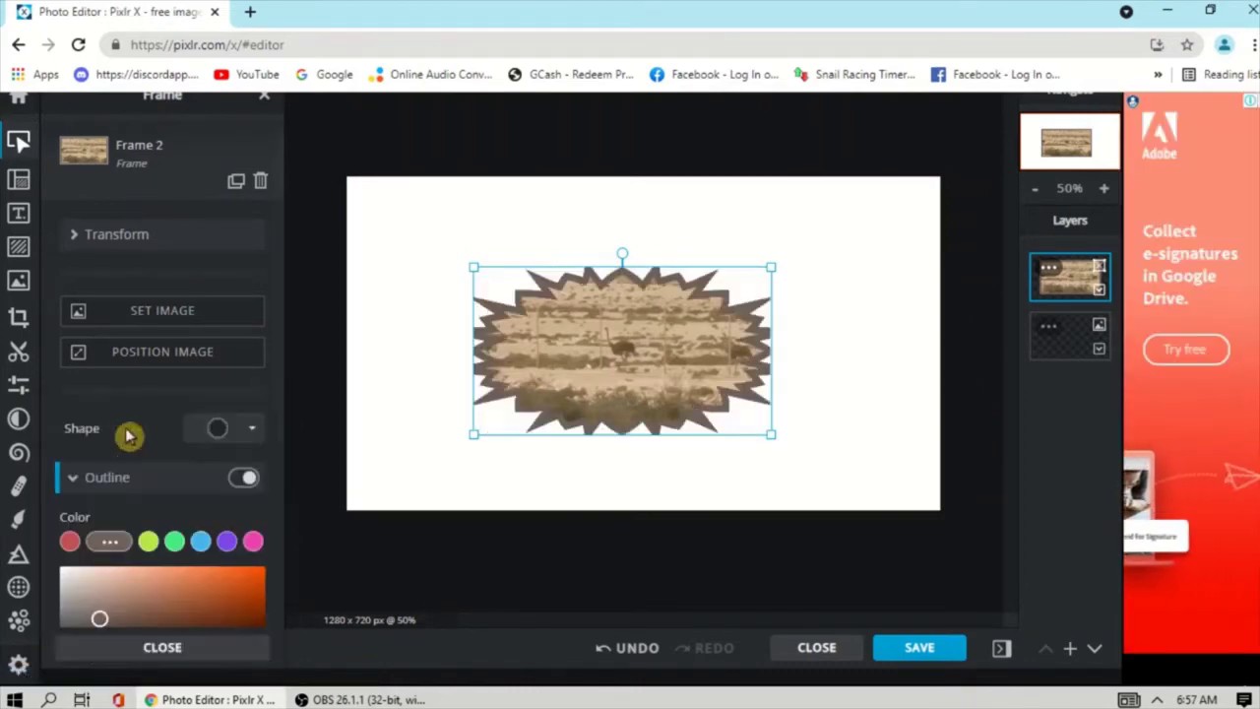
pyautogui.click(248, 431)
pyautogui.scroll(5, 200, 489)
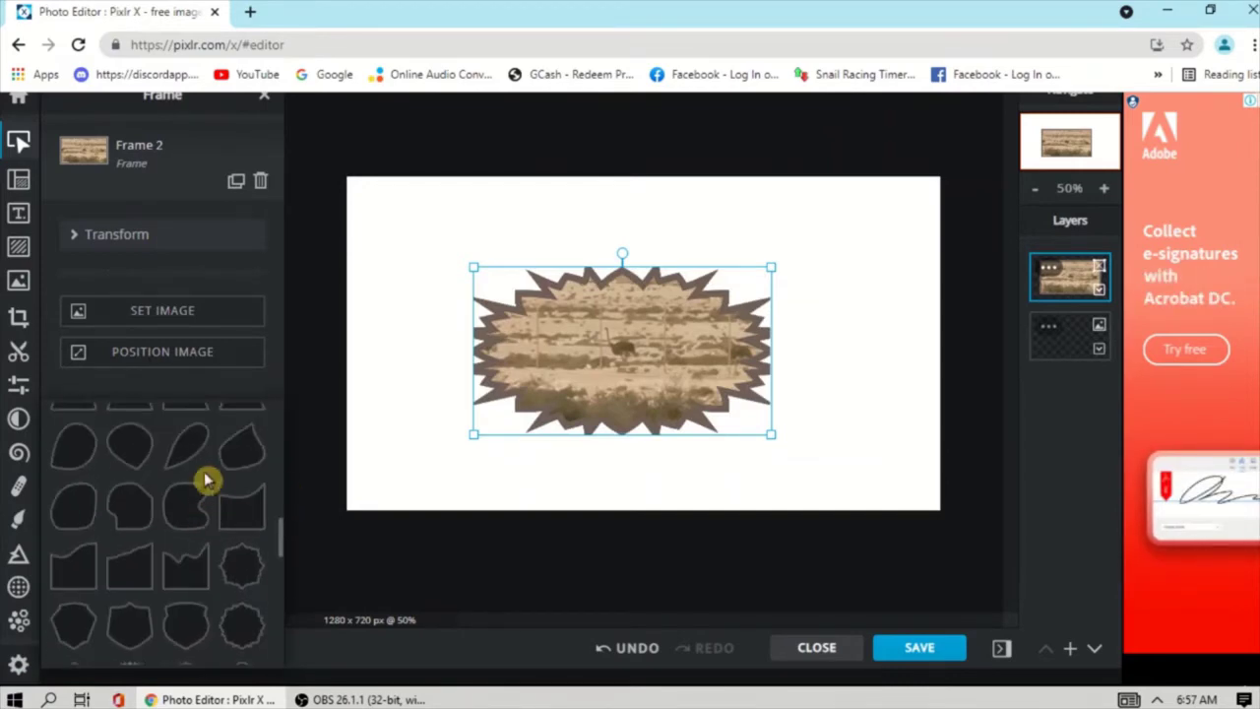
pyautogui.click(142, 463)
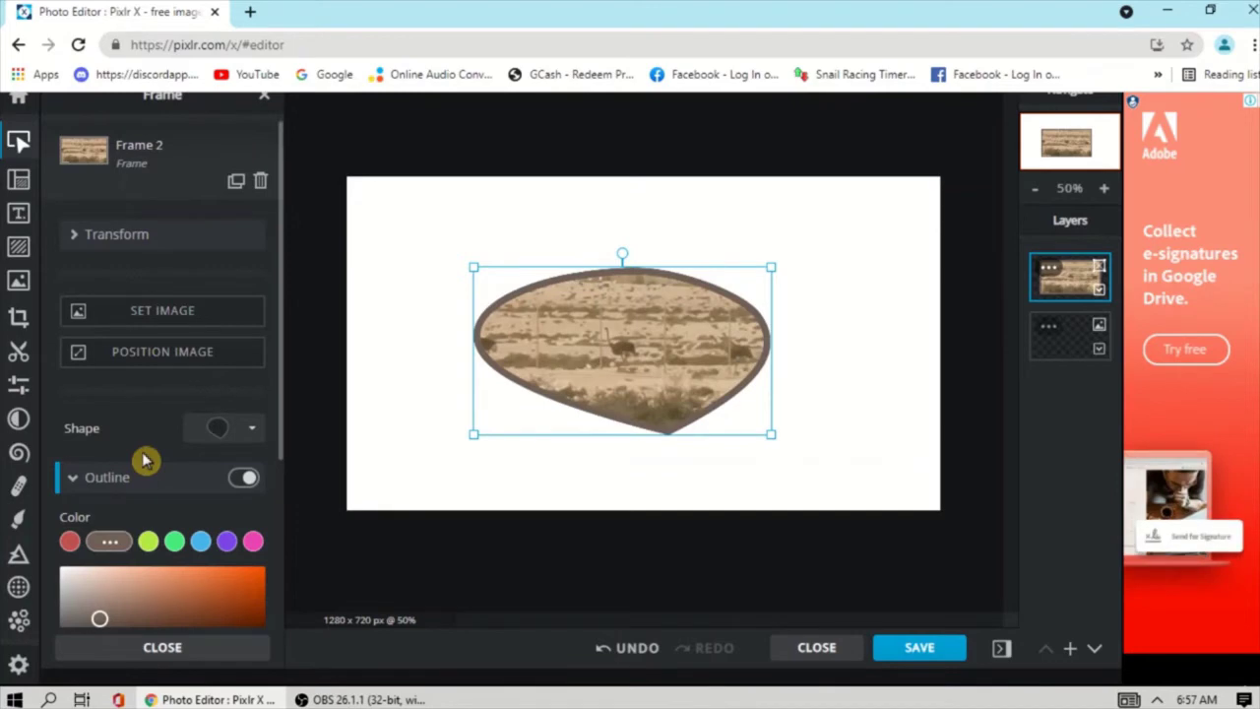
# Settle on the rounded-rectangle shape for the ostrich photo frame.
pyautogui.click(251, 434)
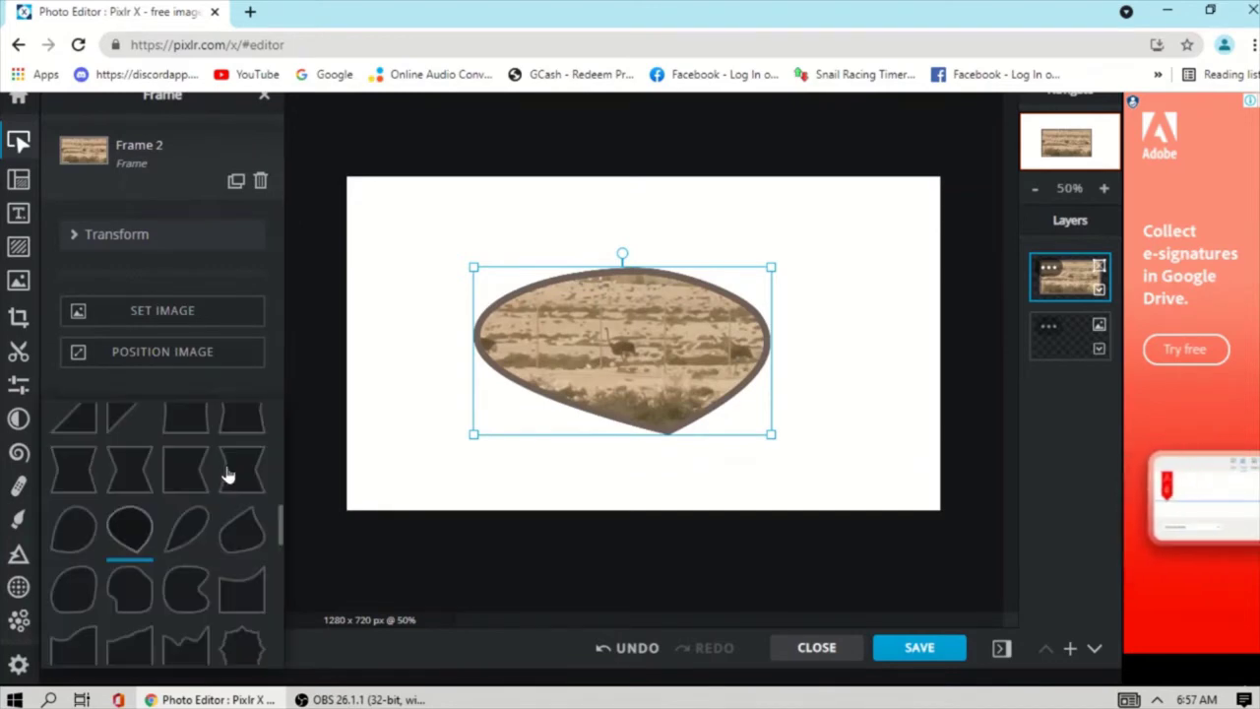
pyautogui.click(295, 465)
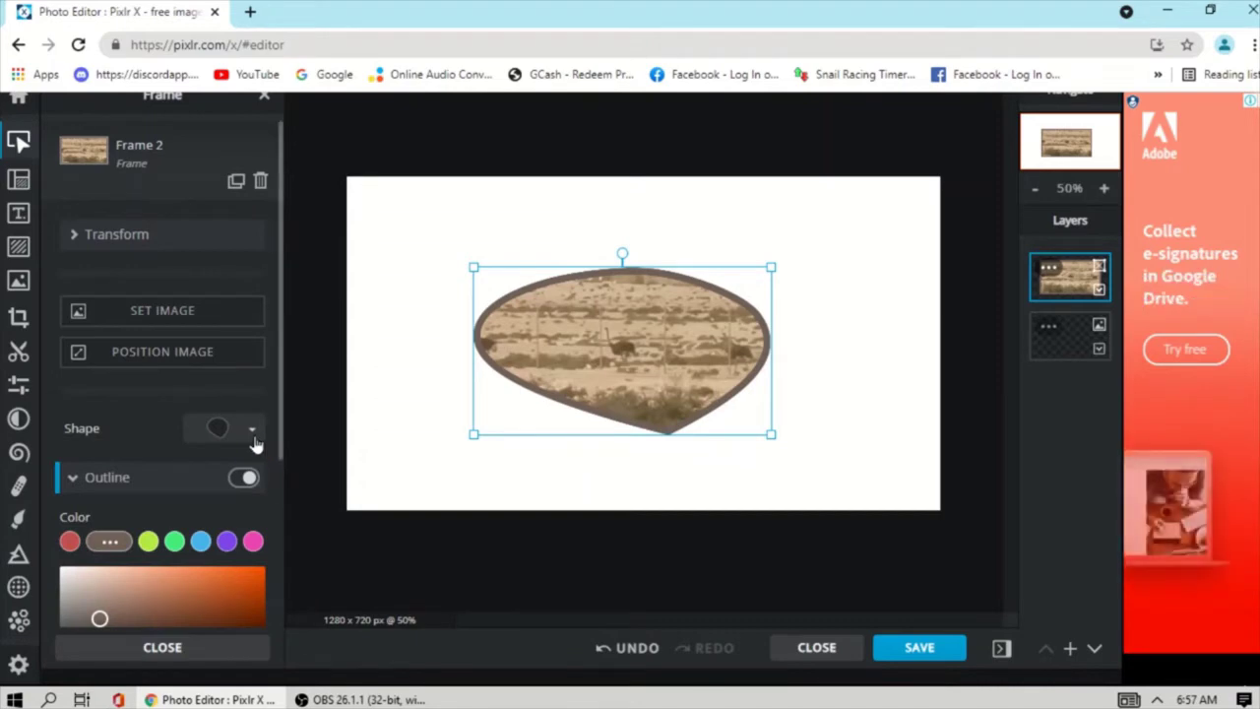
pyautogui.click(253, 440)
pyautogui.scroll(8, 220, 453)
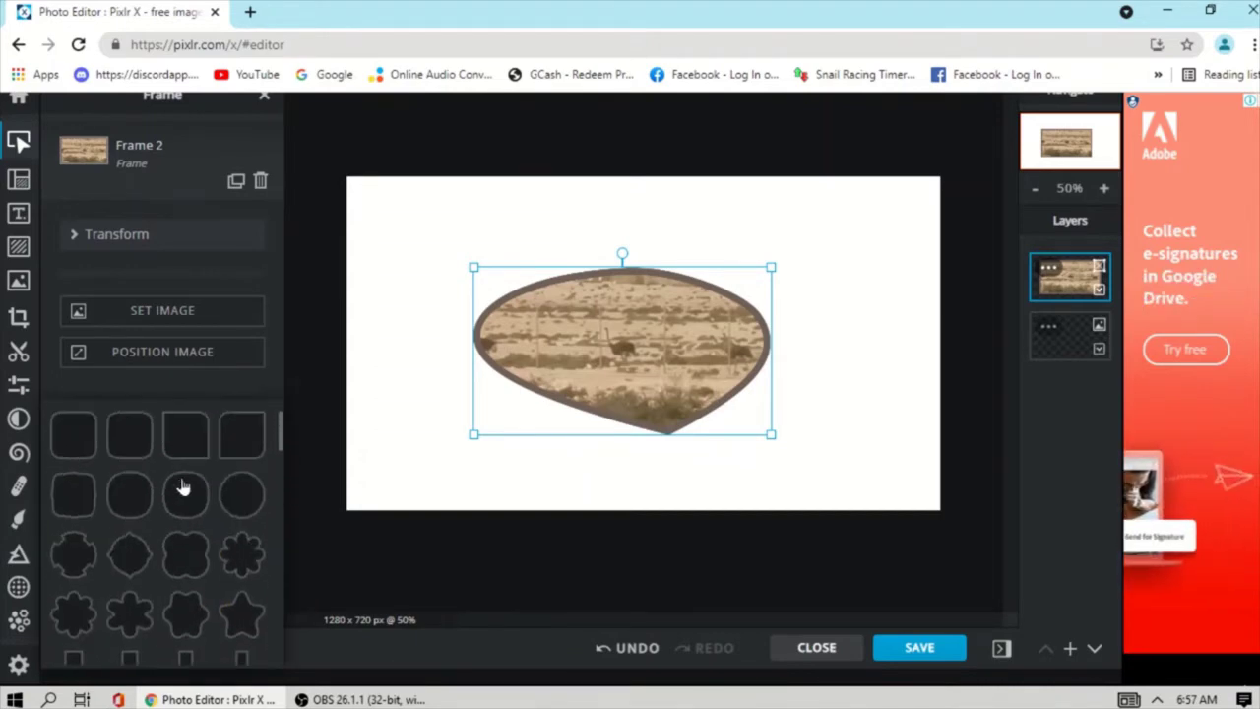
pyautogui.click(132, 443)
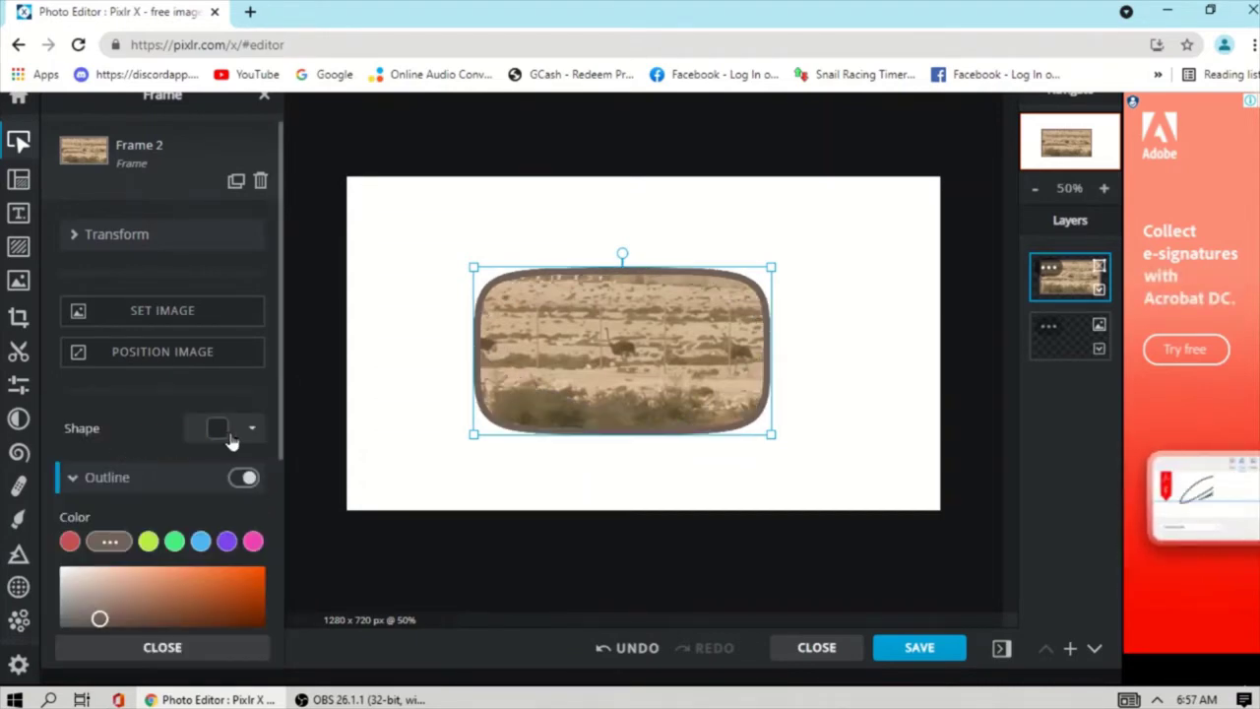
pyautogui.scroll(-3, 254, 478)
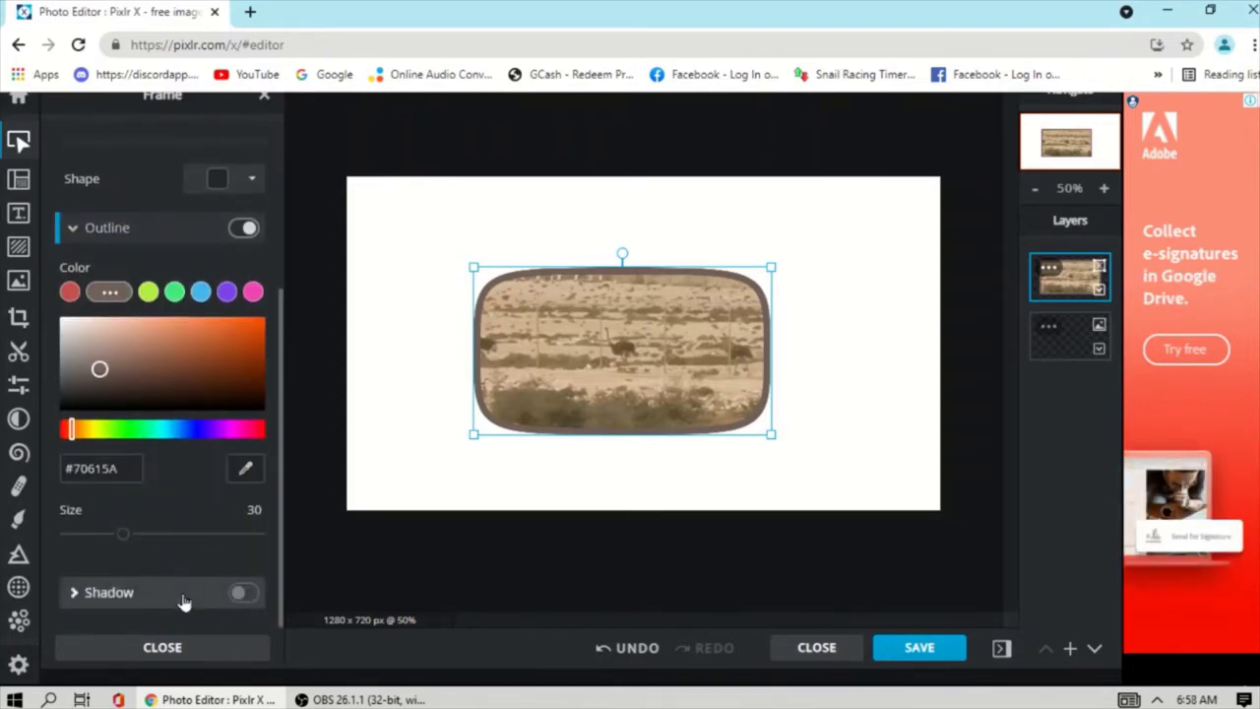
pyautogui.click(245, 595)
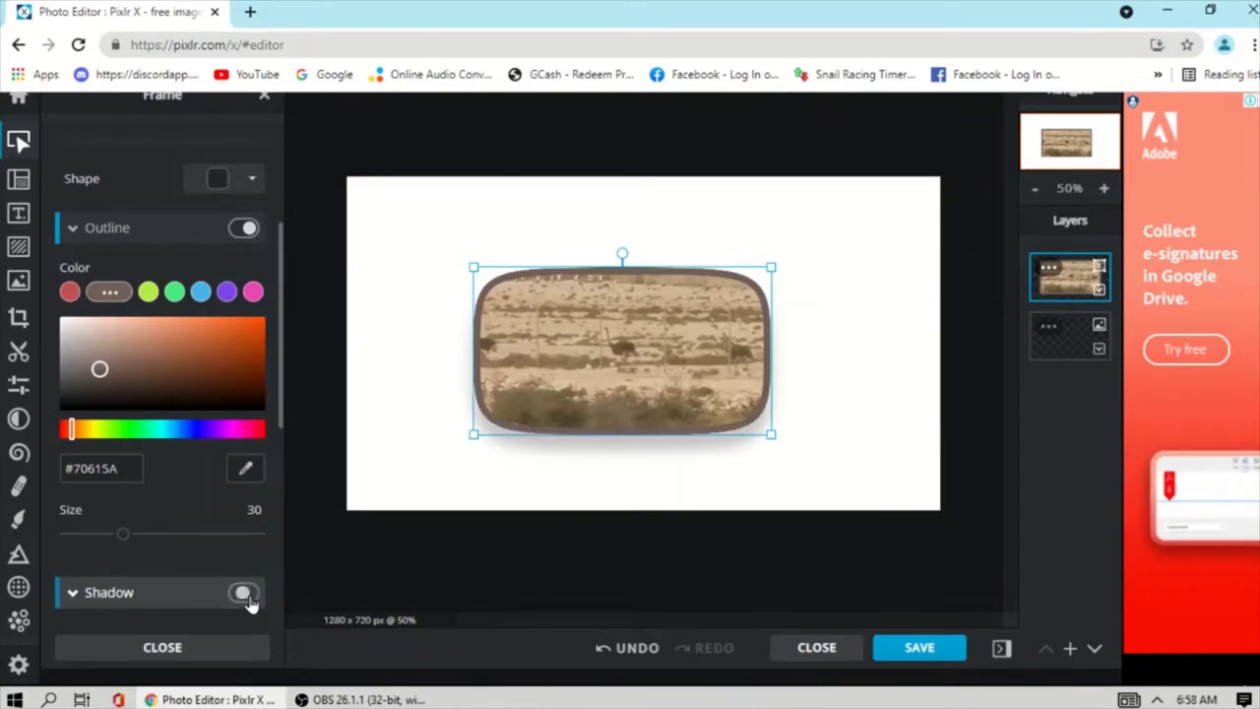
pyautogui.moveTo(282, 407); pyautogui.dragTo(281, 497)
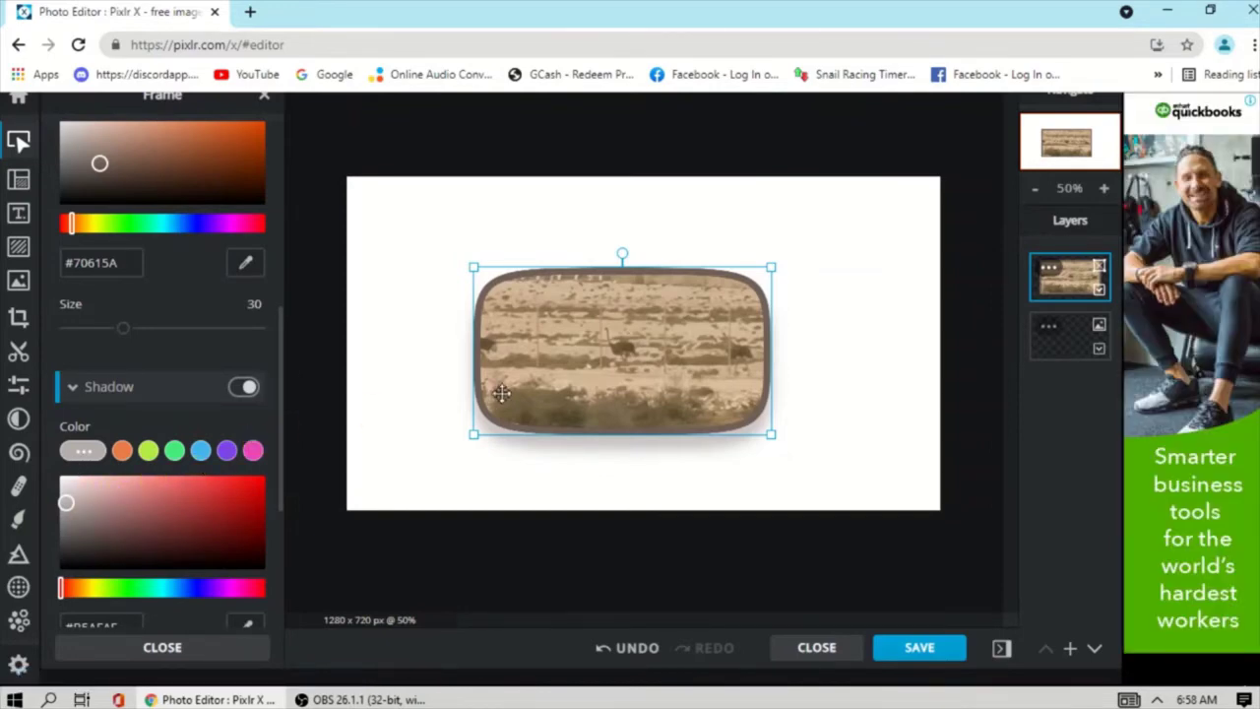
pyautogui.click(148, 450)
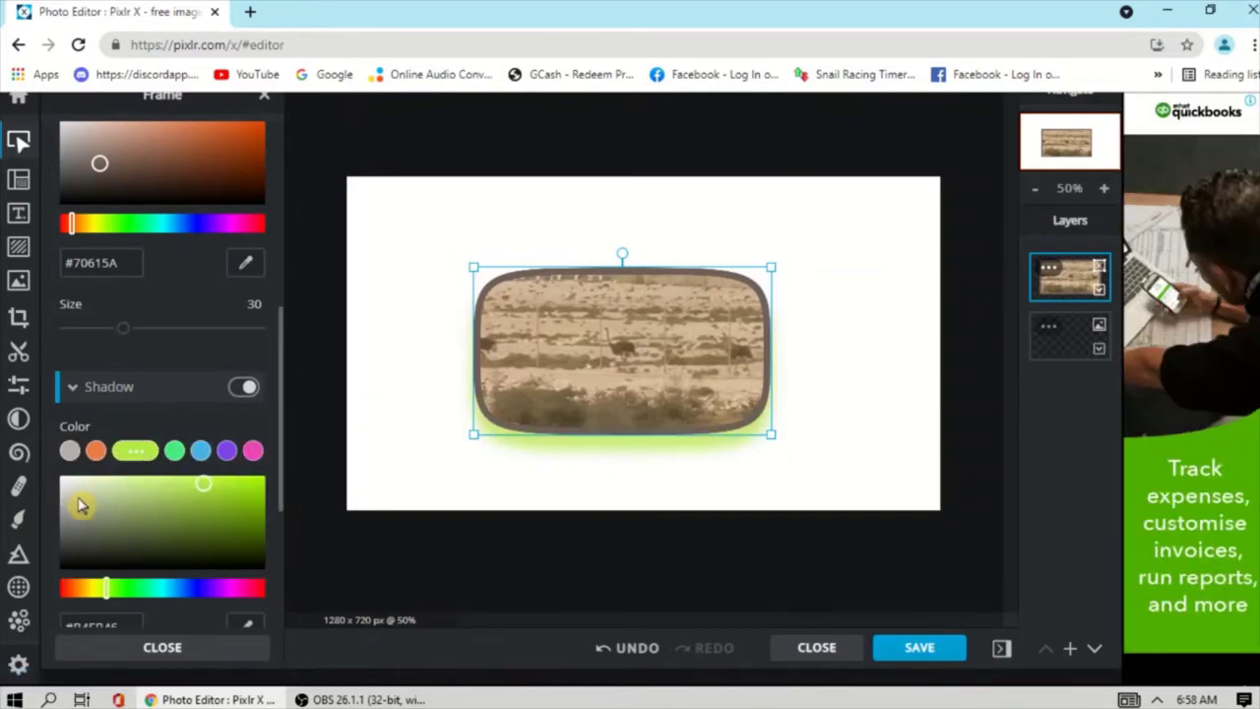
pyautogui.click(200, 454)
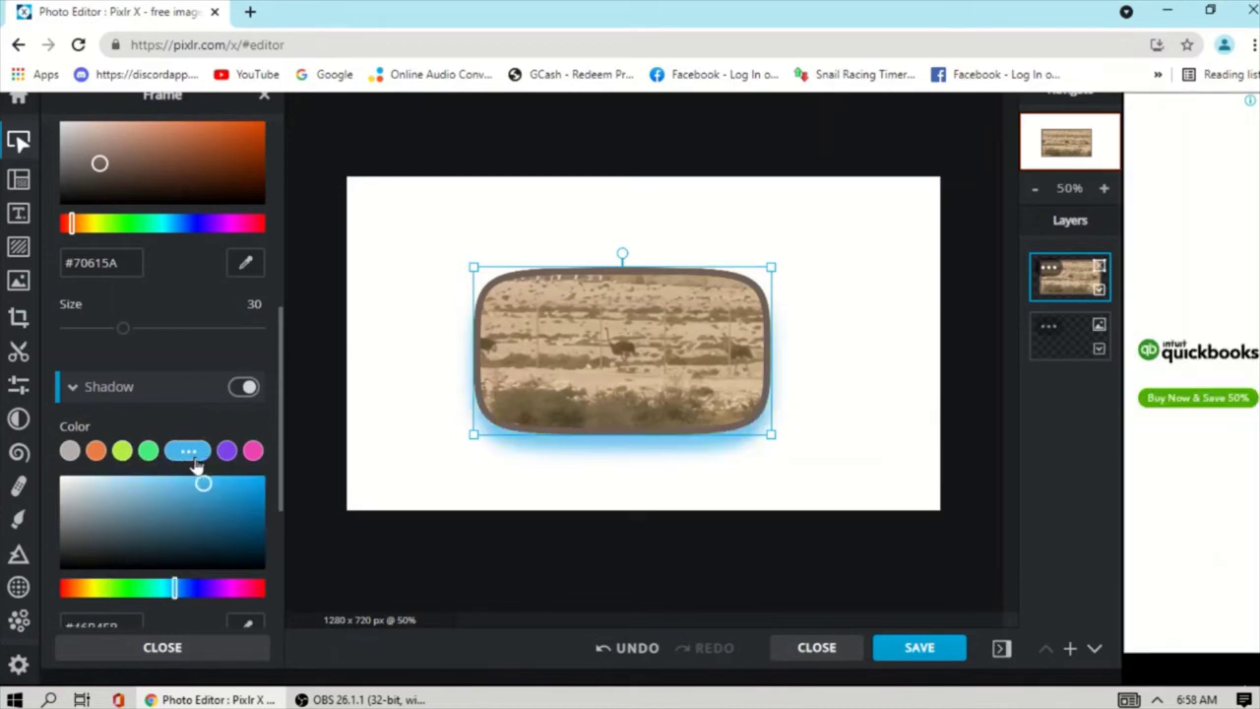
pyautogui.click(70, 451)
pyautogui.click(62, 492)
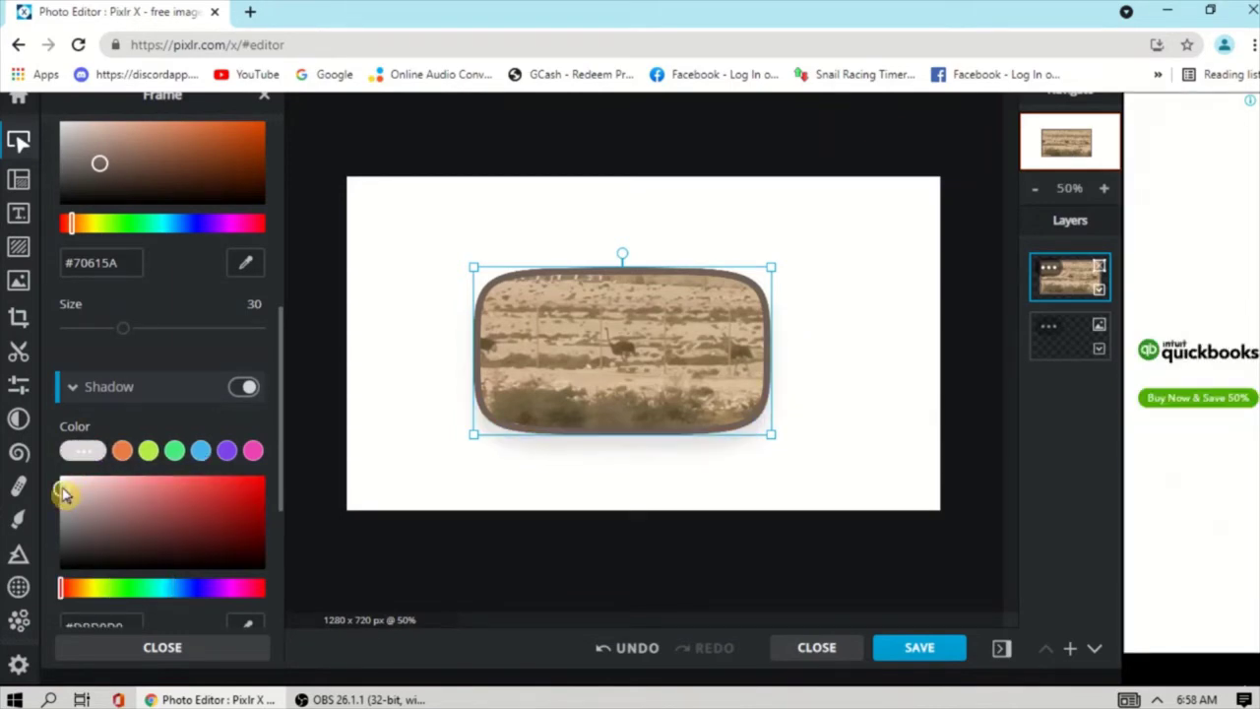
pyautogui.click(70, 488)
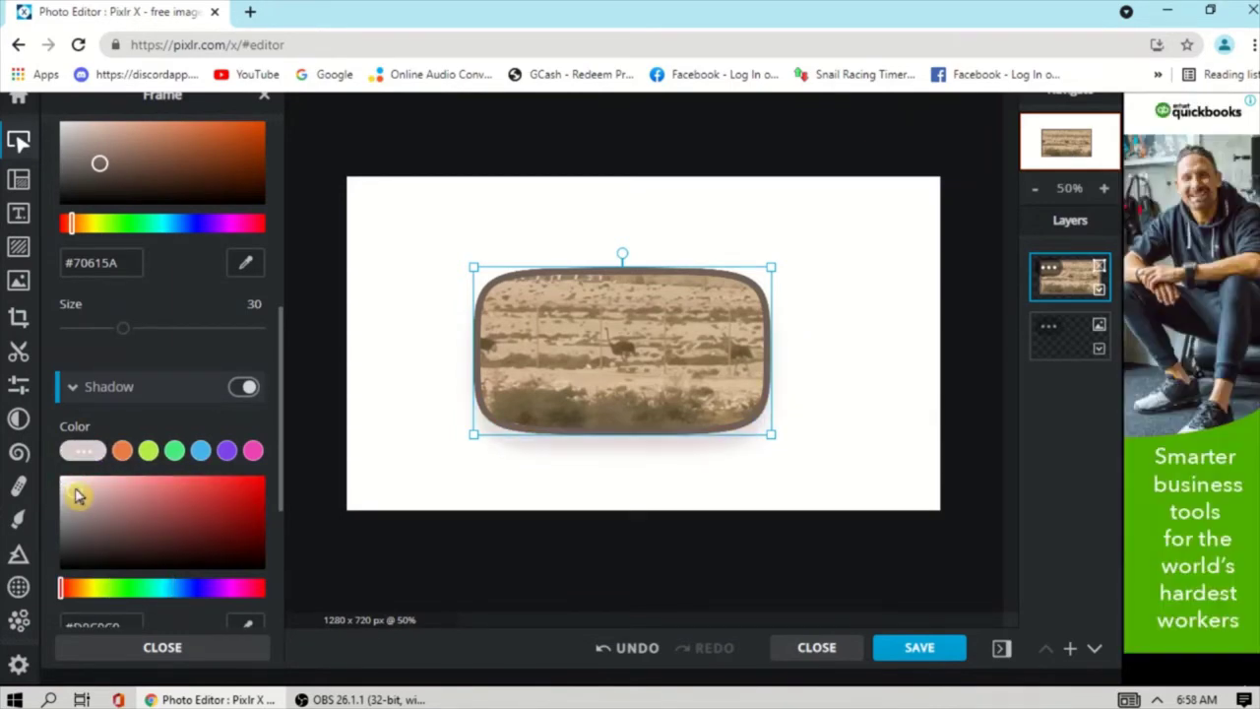
pyautogui.click(234, 392)
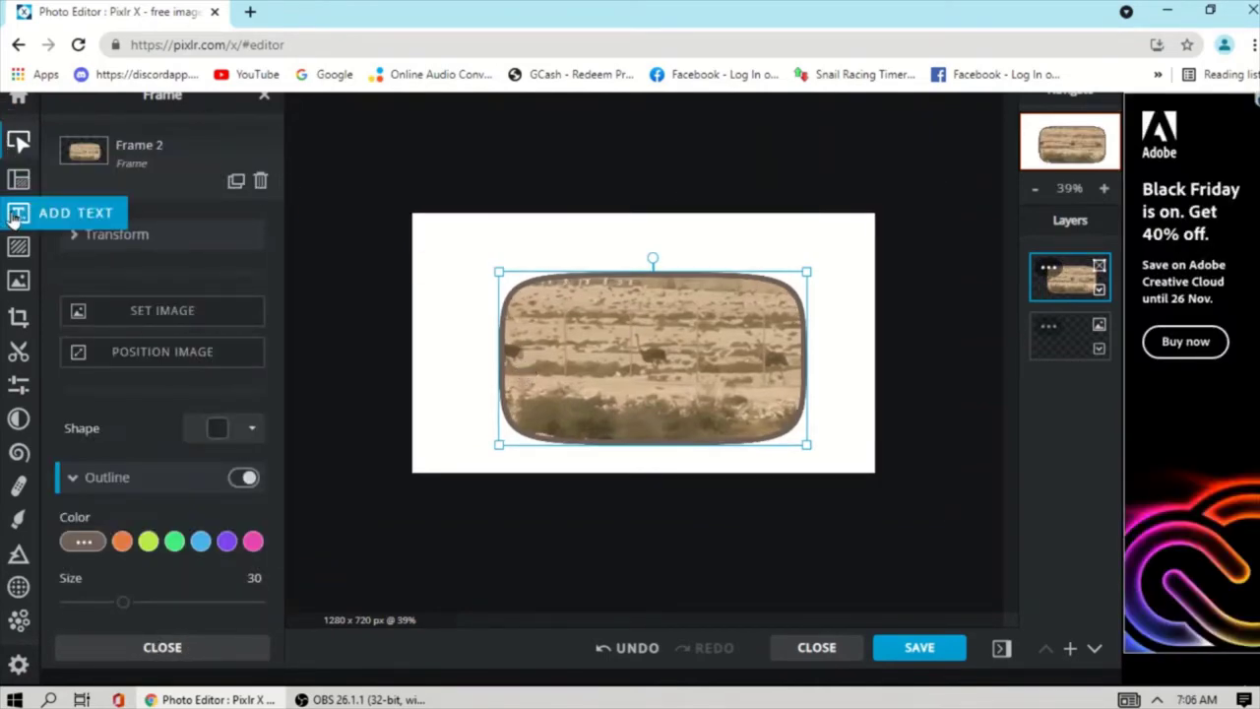
# Add a Lorem ipsum text layer in the Aberus font with a near-black #0F0E0E fill.
pyautogui.click(459, 168)
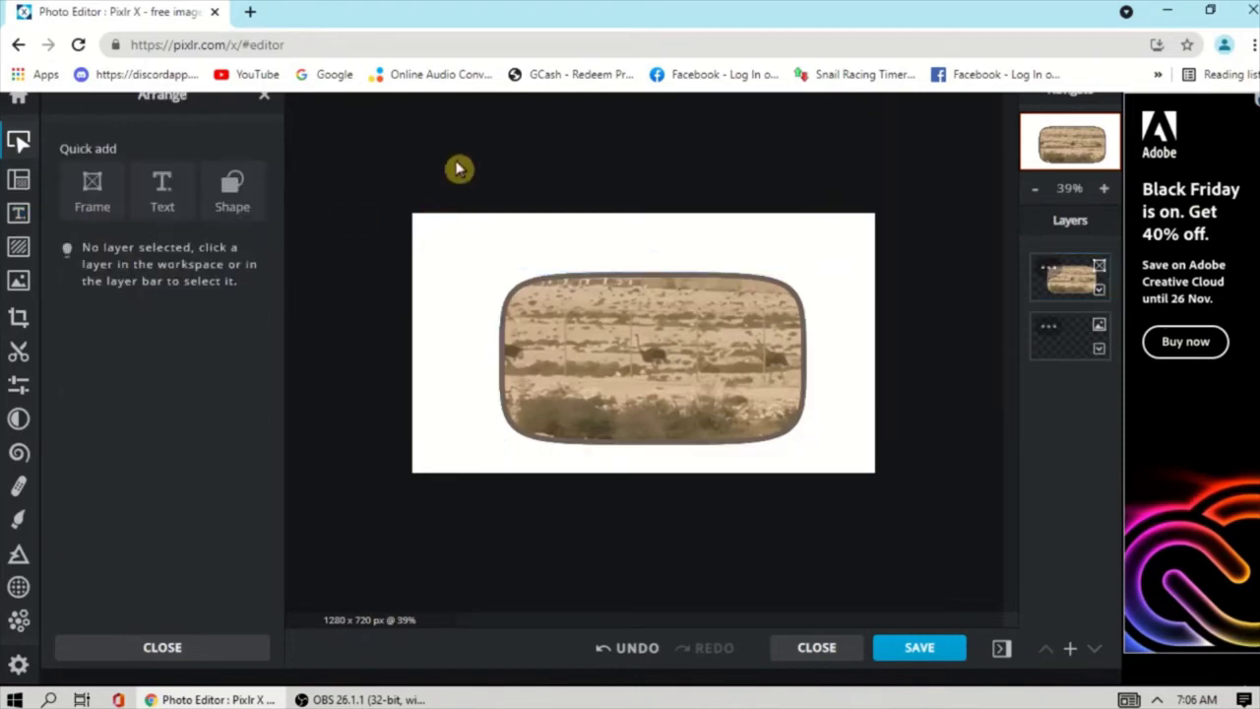
pyautogui.click(163, 199)
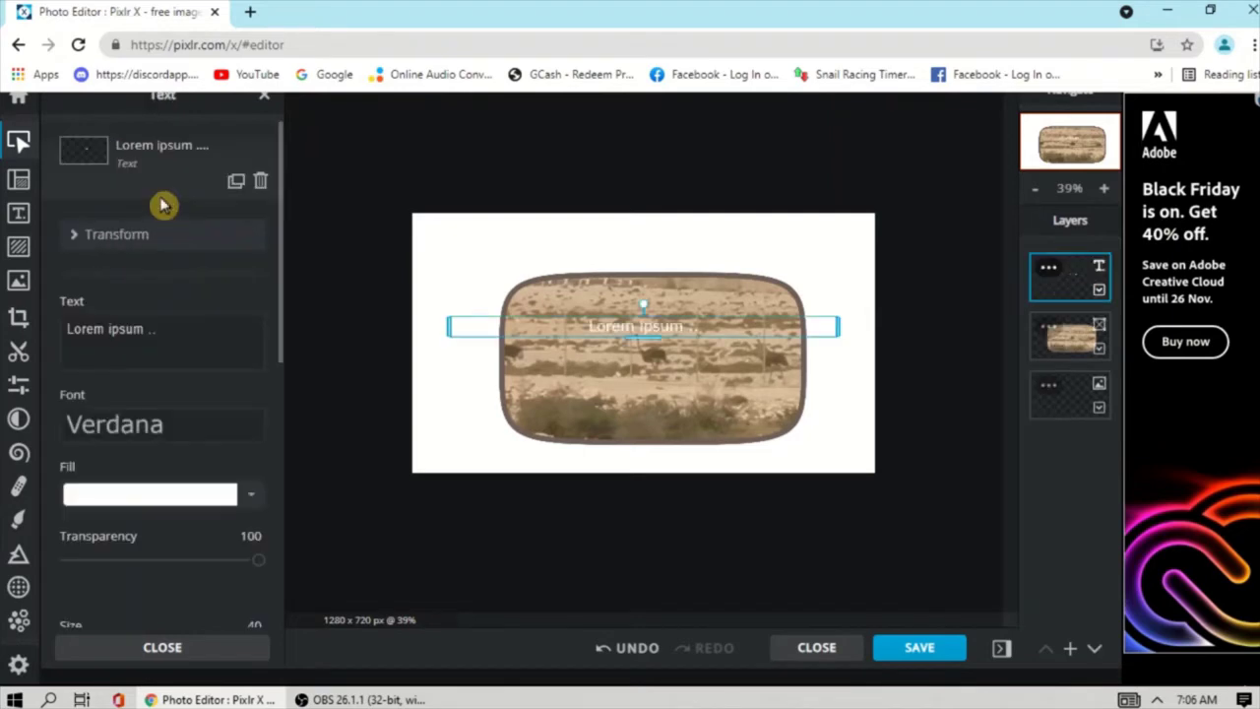
pyautogui.click(219, 433)
pyautogui.click(145, 362)
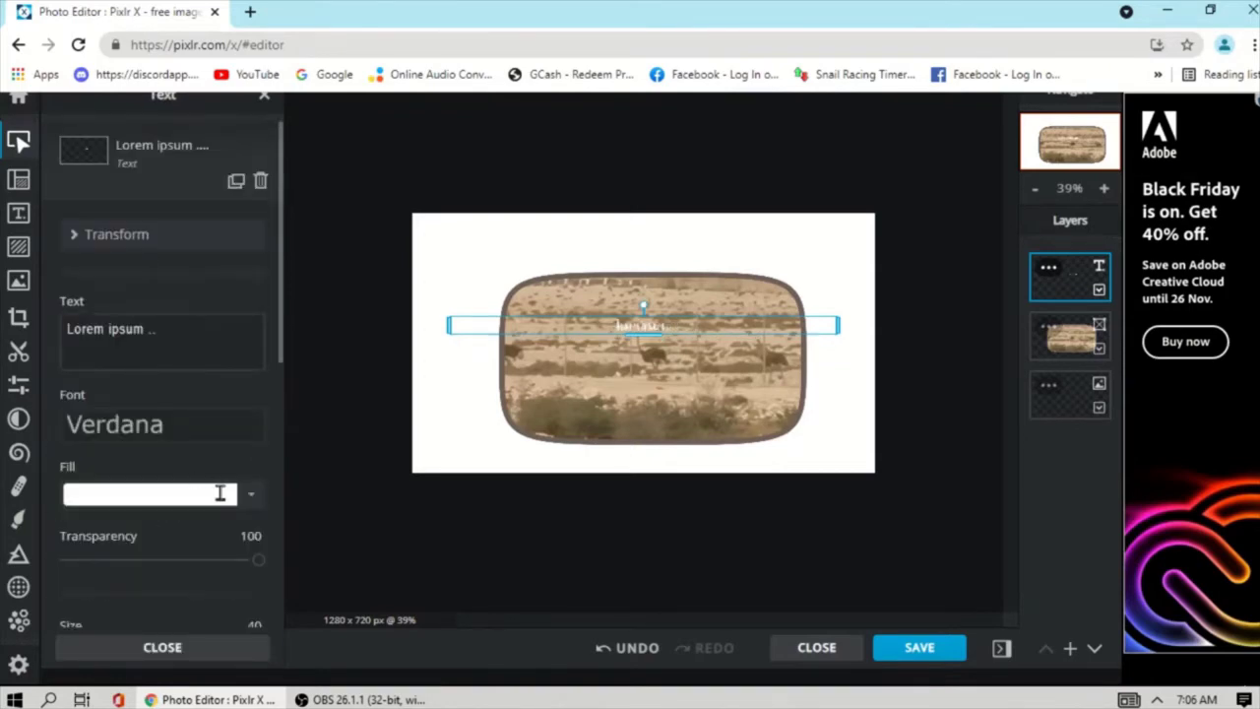
pyautogui.click(251, 499)
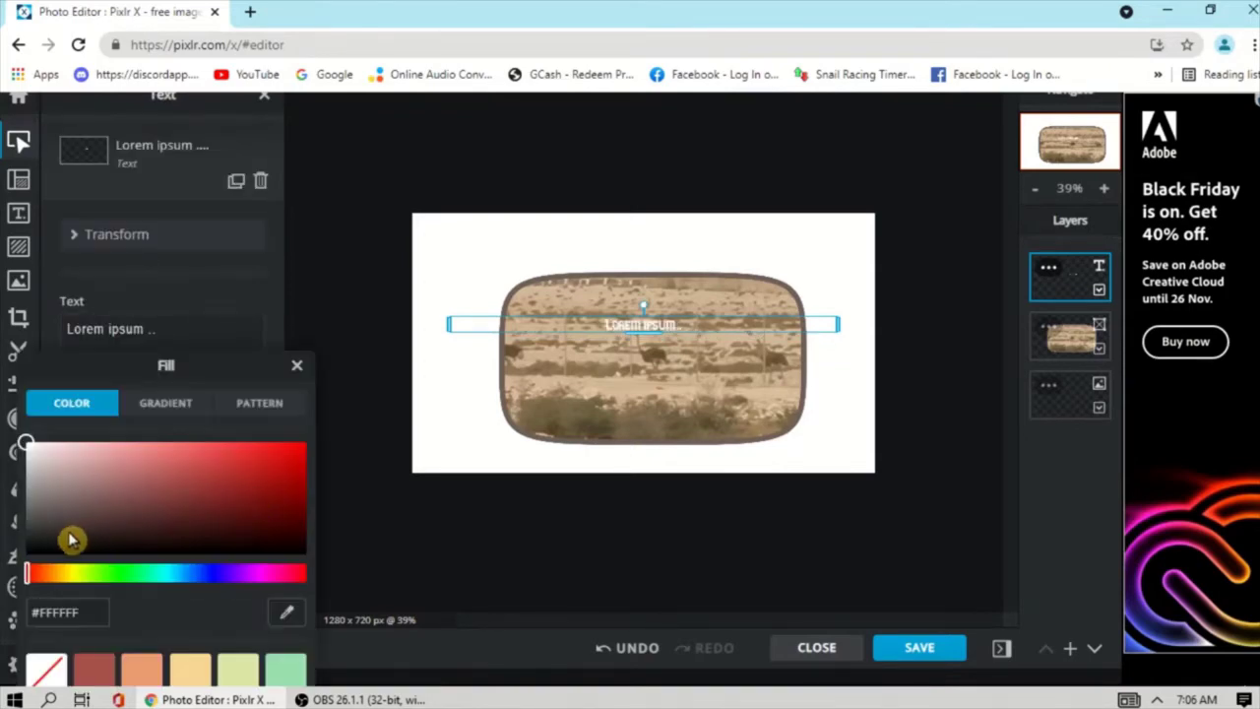
pyautogui.moveTo(44, 539)
pyautogui.mouseDown()
pyautogui.moveTo(39, 507)
pyautogui.moveTo(40, 548)
pyautogui.mouseUp()
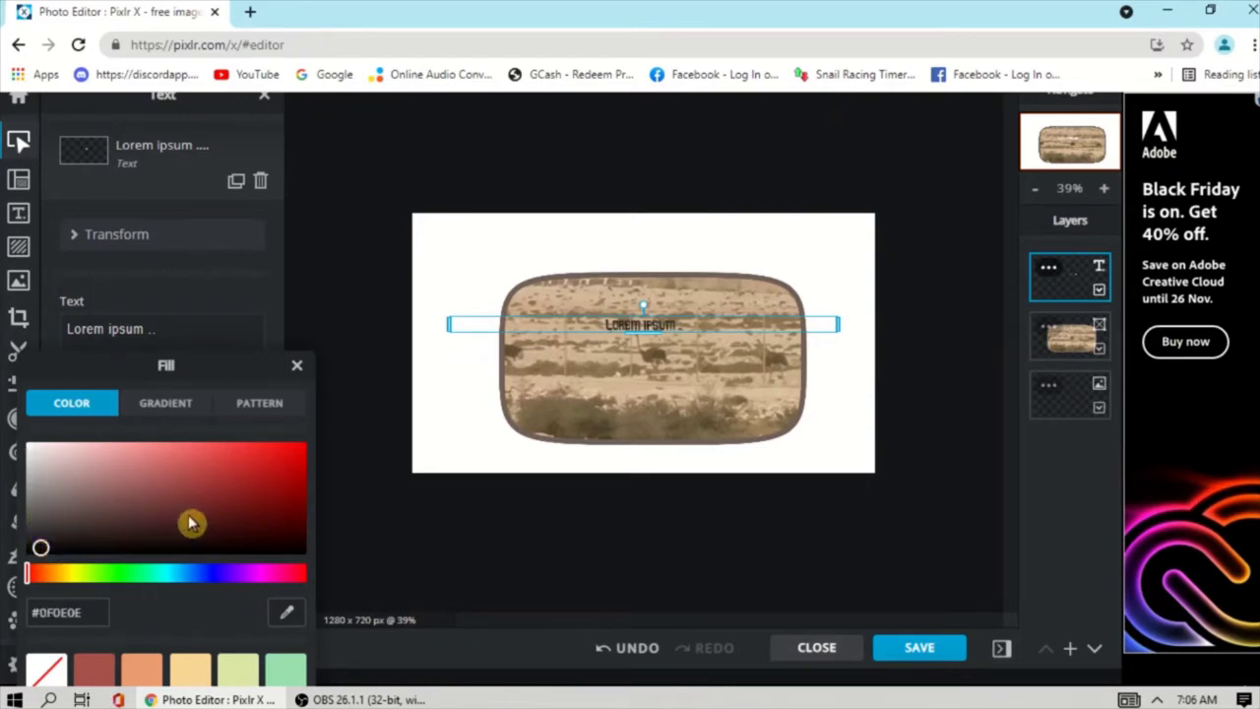
# Enlarge the text to size 102 and move it above the photo at the canvas top.
pyautogui.click(297, 365)
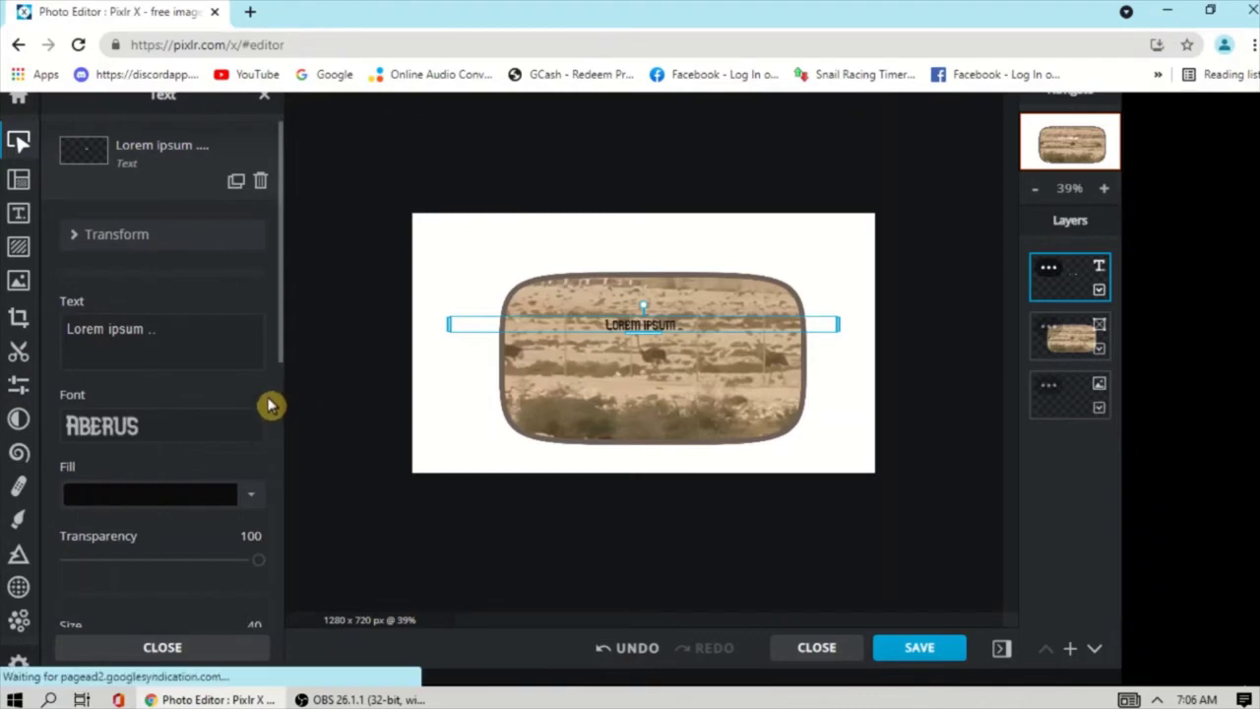
pyautogui.scroll(-1, 261, 420)
pyautogui.scroll(-4, 259, 419)
pyautogui.scroll(2, 259, 419)
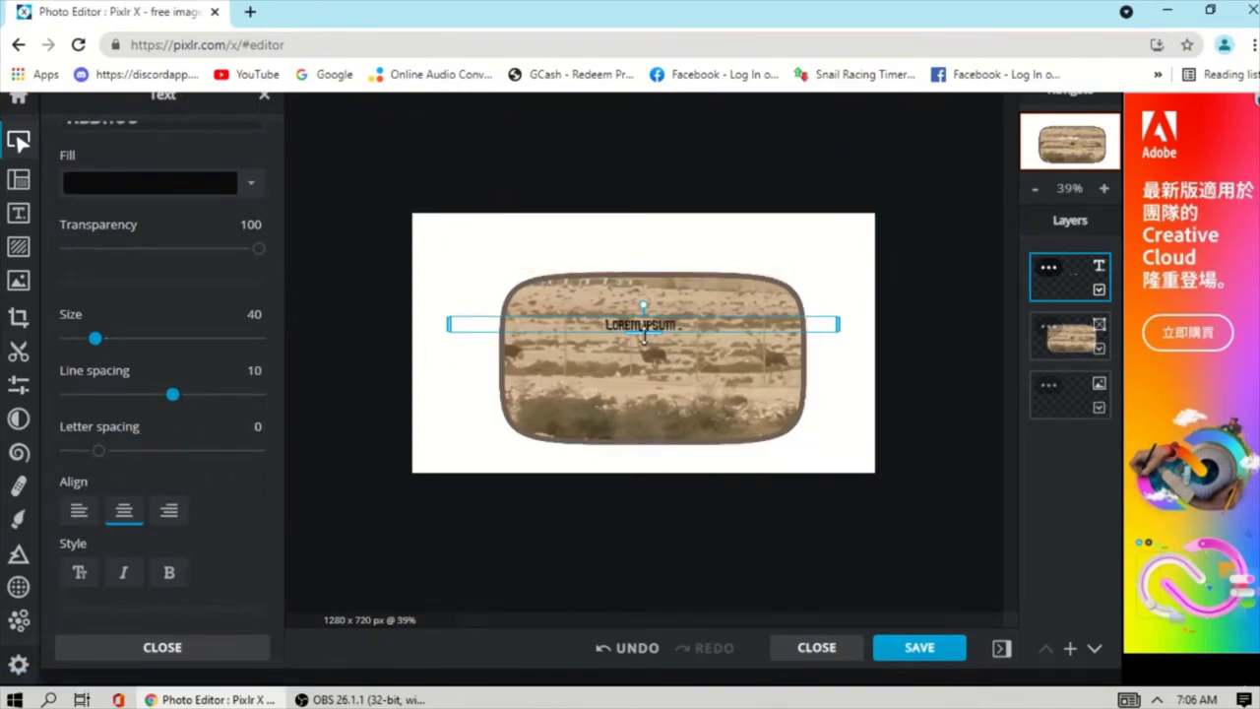
pyautogui.moveTo(643, 337); pyautogui.dragTo(641, 349)
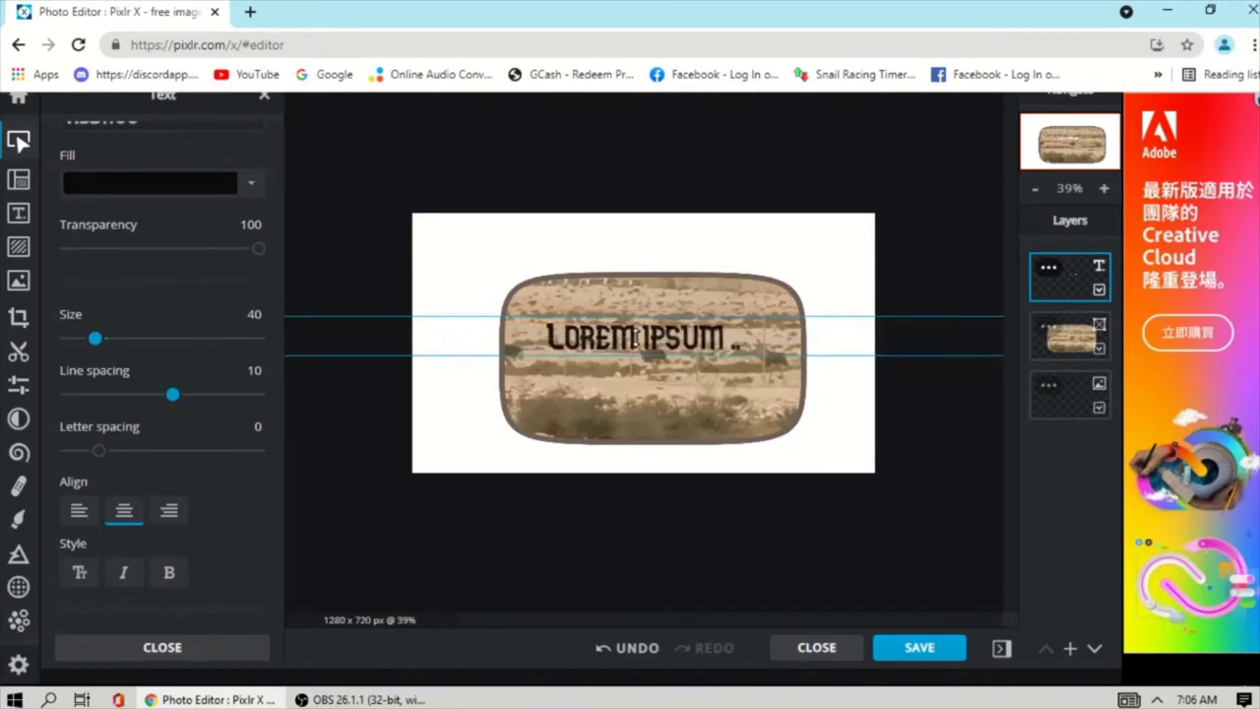
pyautogui.doubleClick(635, 337)
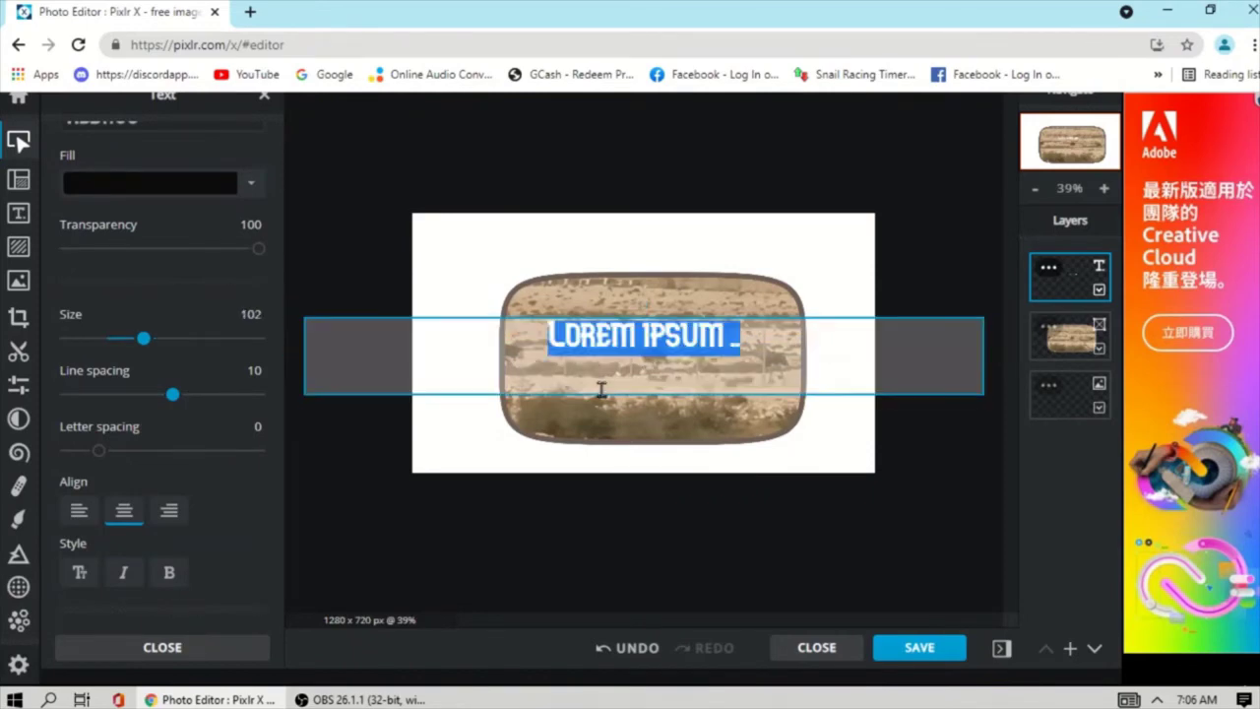
pyautogui.click(576, 438)
pyautogui.moveTo(642, 345); pyautogui.dragTo(647, 253)
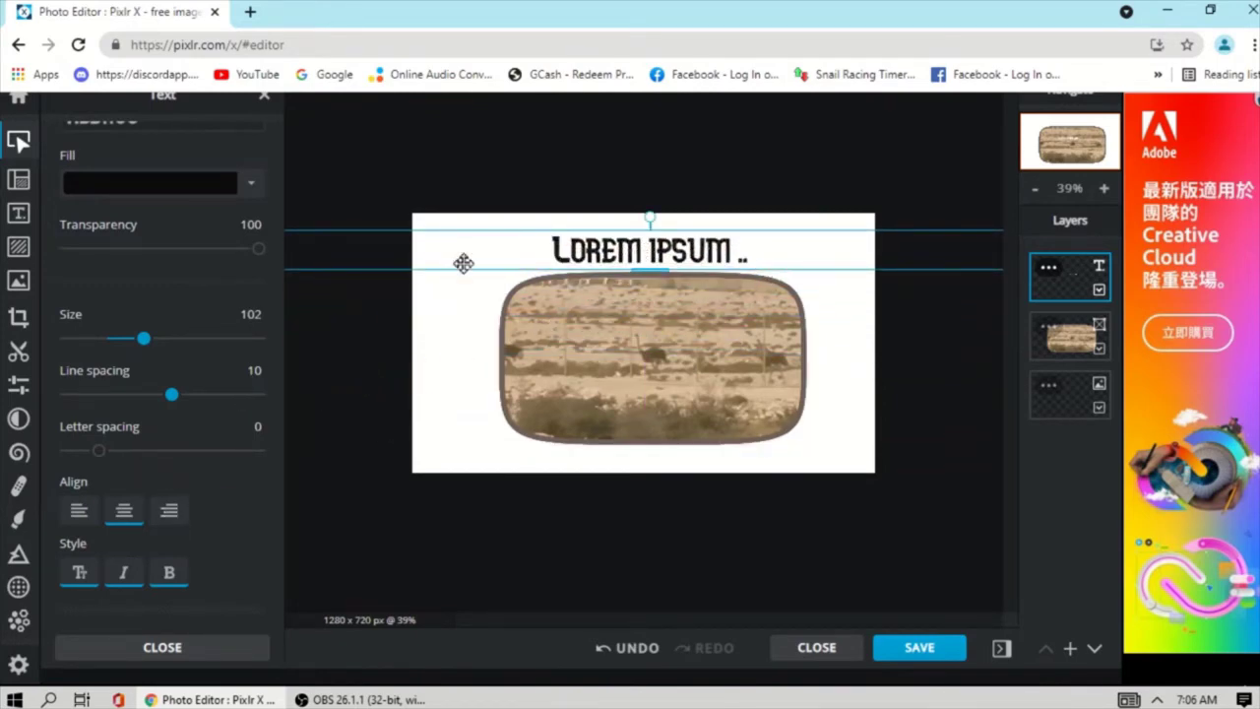
# Replace 'Lorem ipsum' with 'ostrich' in the Text field so the title reads OSTRICH.
pyautogui.scroll(4, 246, 237)
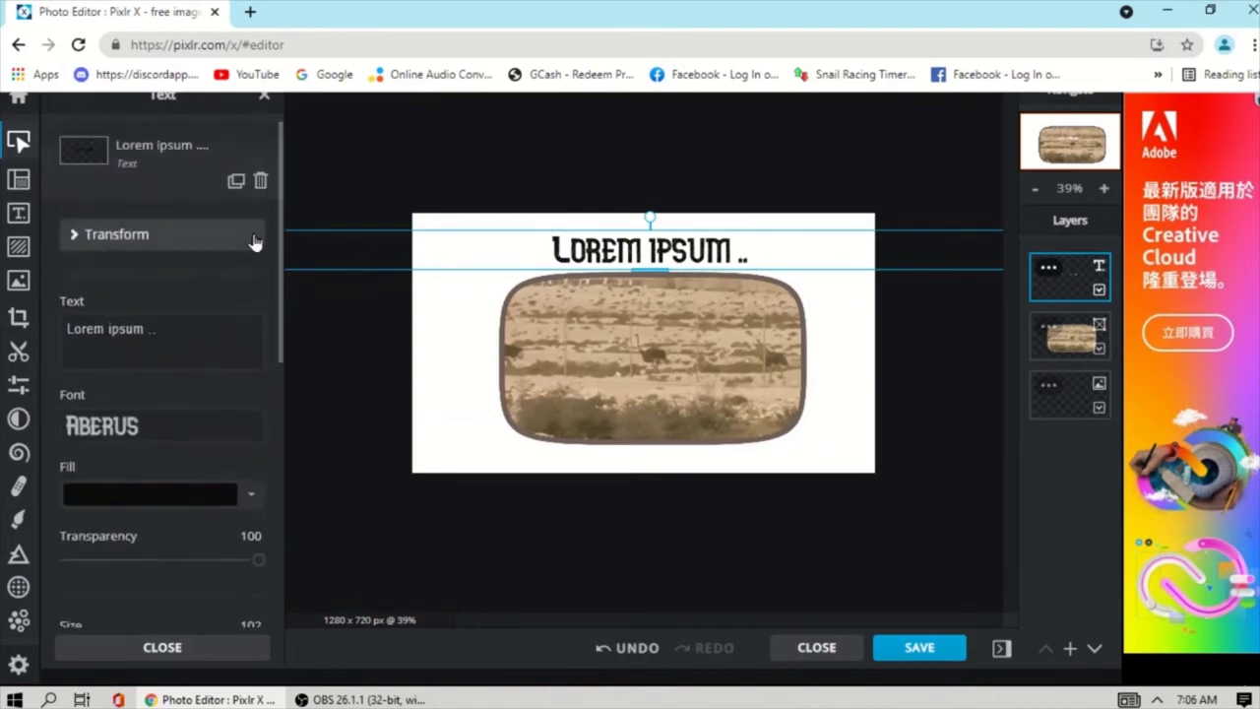
pyautogui.moveTo(150, 328); pyautogui.dragTo(44, 331)
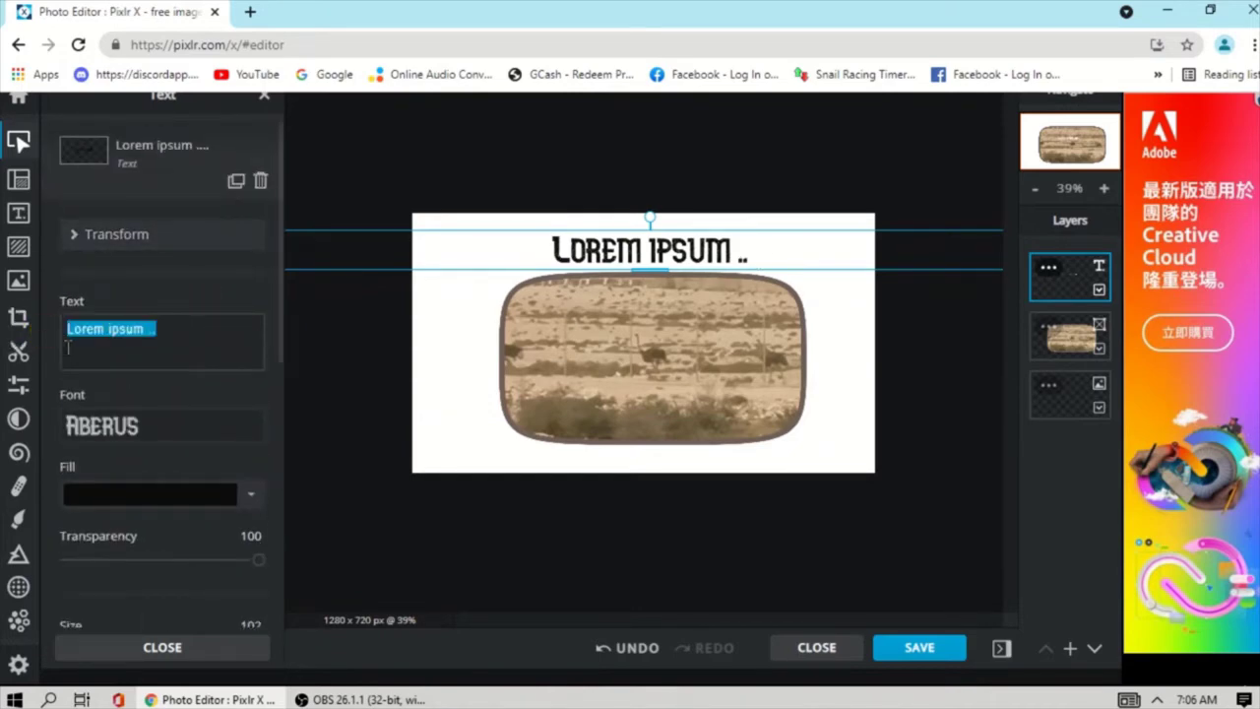
pyautogui.write('ostrich')
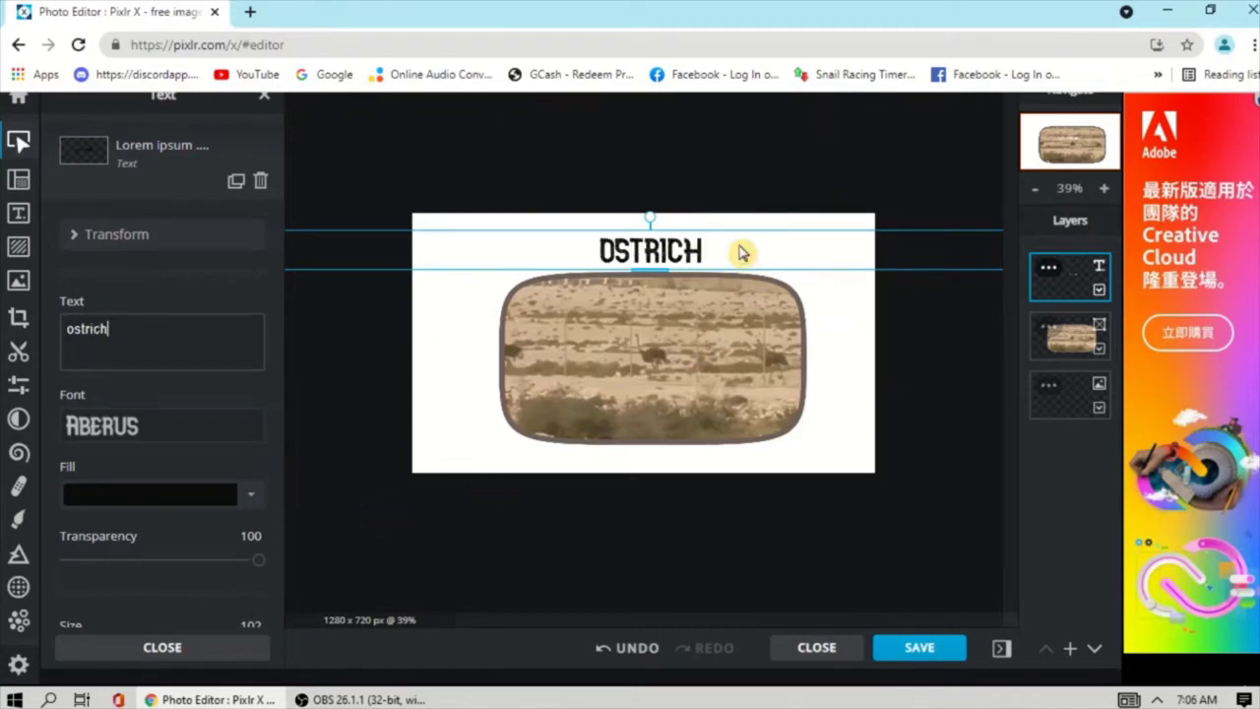
pyautogui.scroll(-1, 261, 541)
pyautogui.scroll(-3, 256, 528)
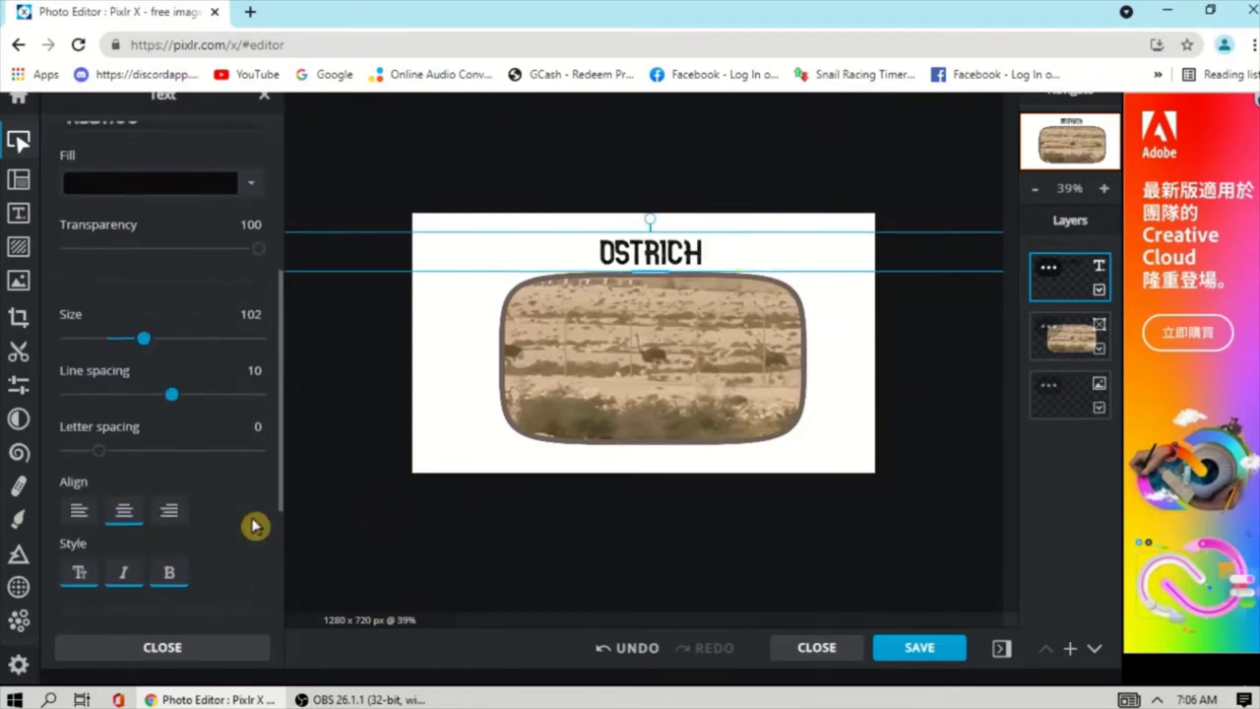
pyautogui.scroll(-2, 202, 514)
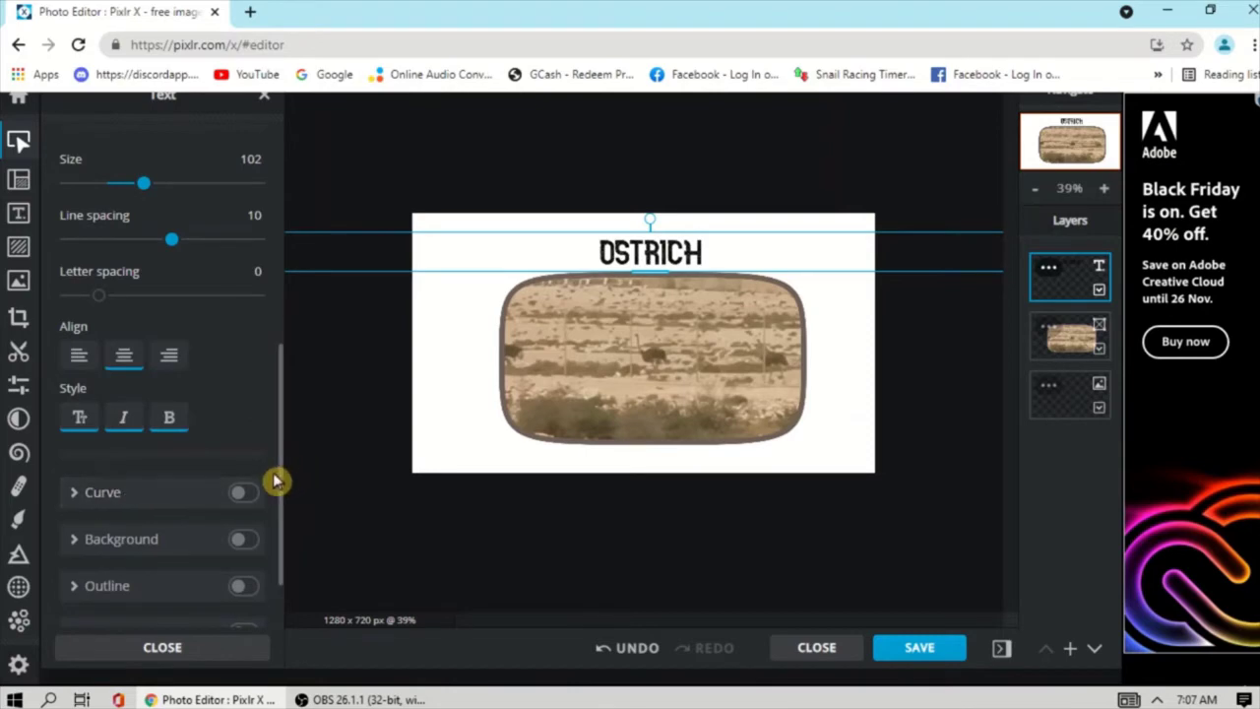
# Turn on Outline, Curve and a drop shadow (blur, distance, opacity 30) for the title.
pyautogui.scroll(-1, 282, 497)
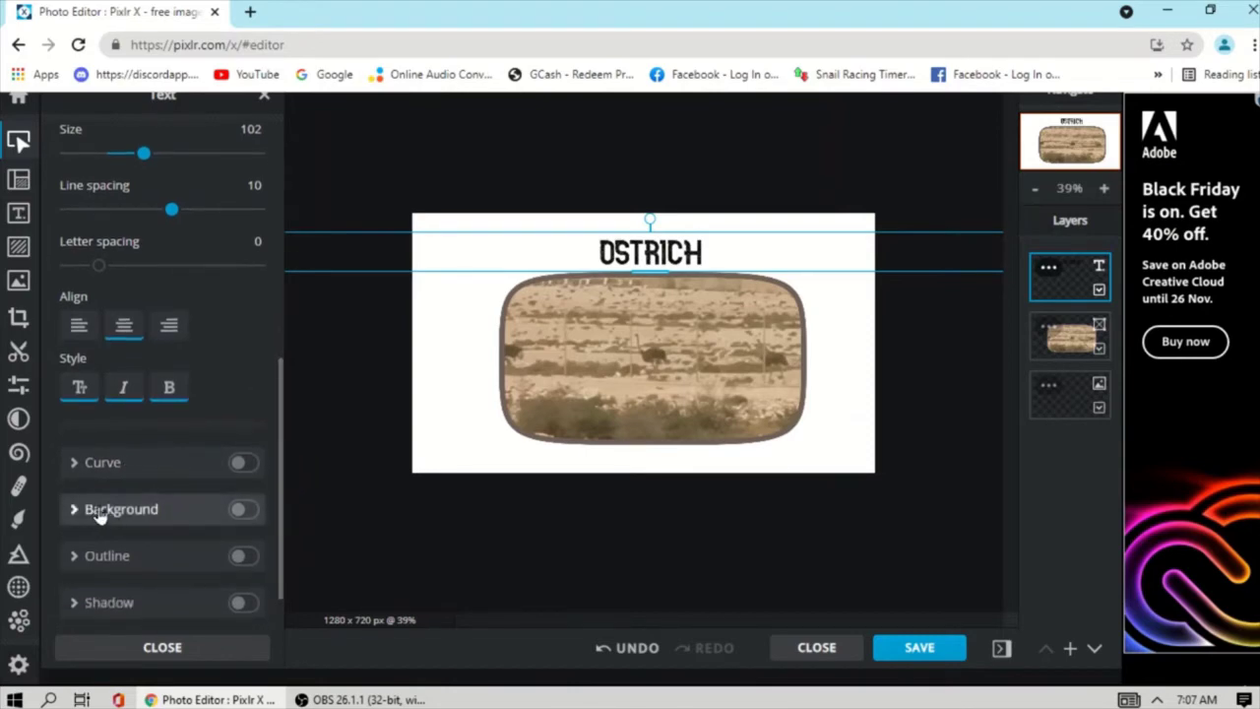
pyautogui.click(252, 560)
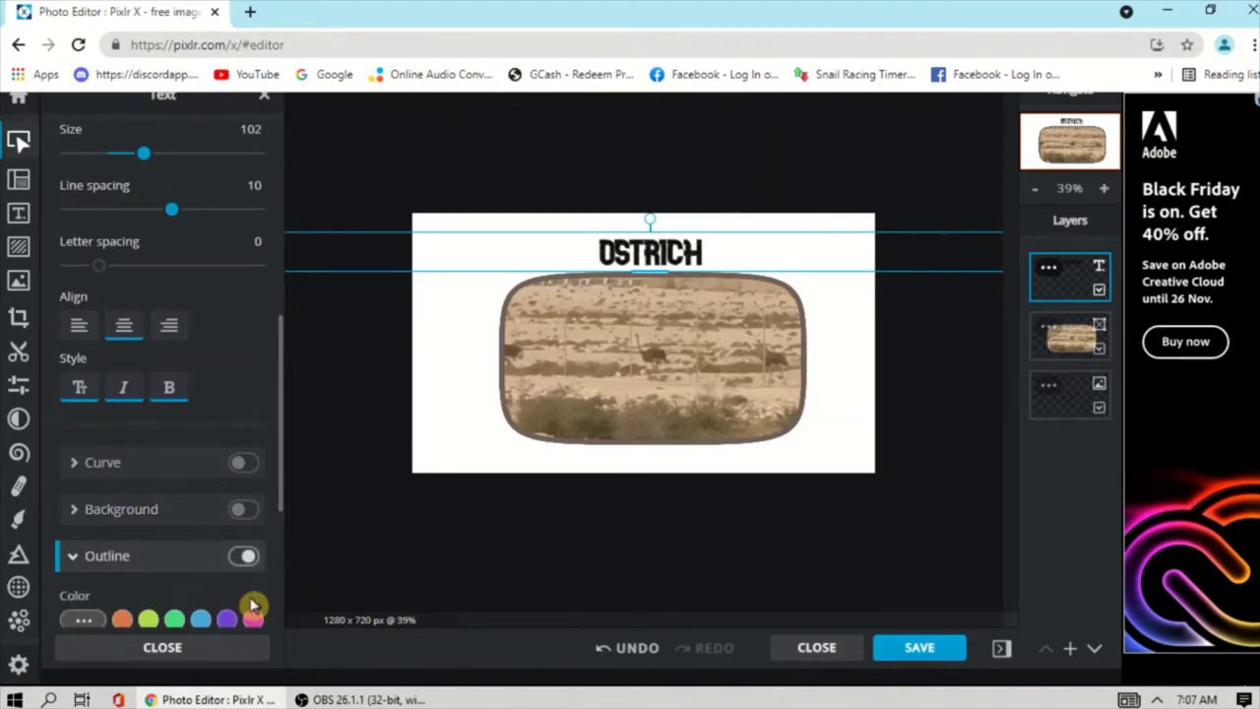
pyautogui.click(246, 467)
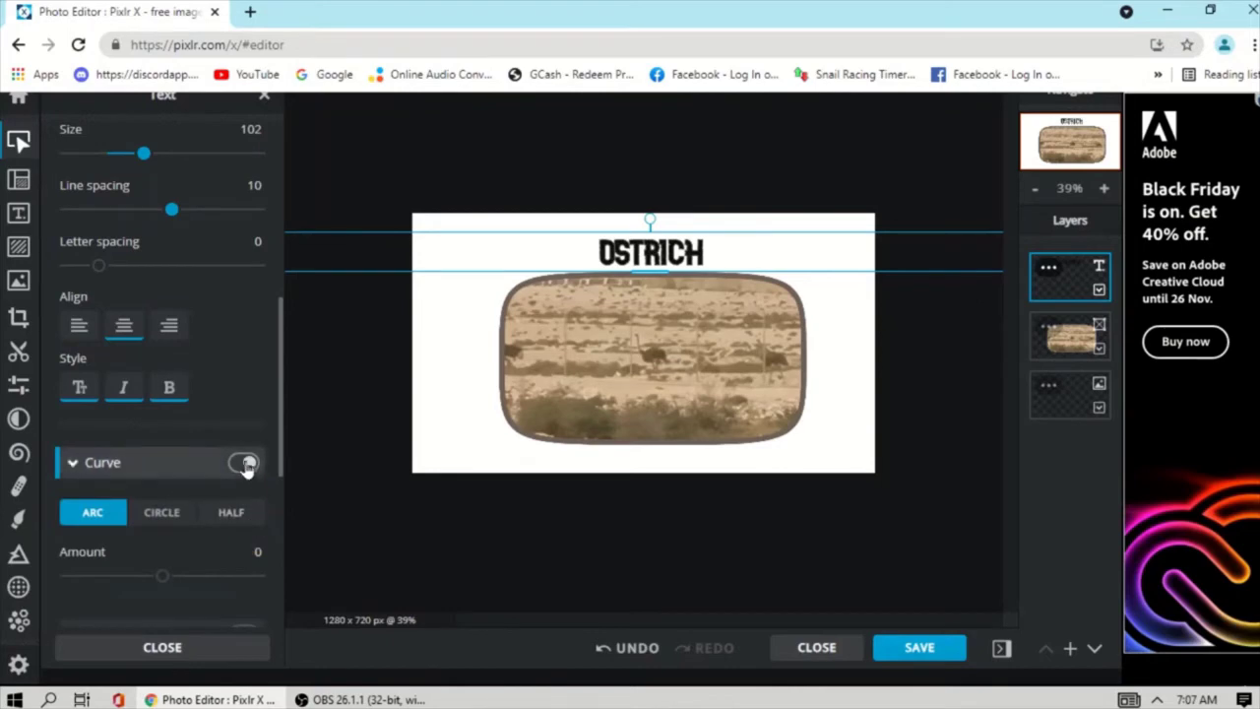
pyautogui.scroll(-4, 261, 480)
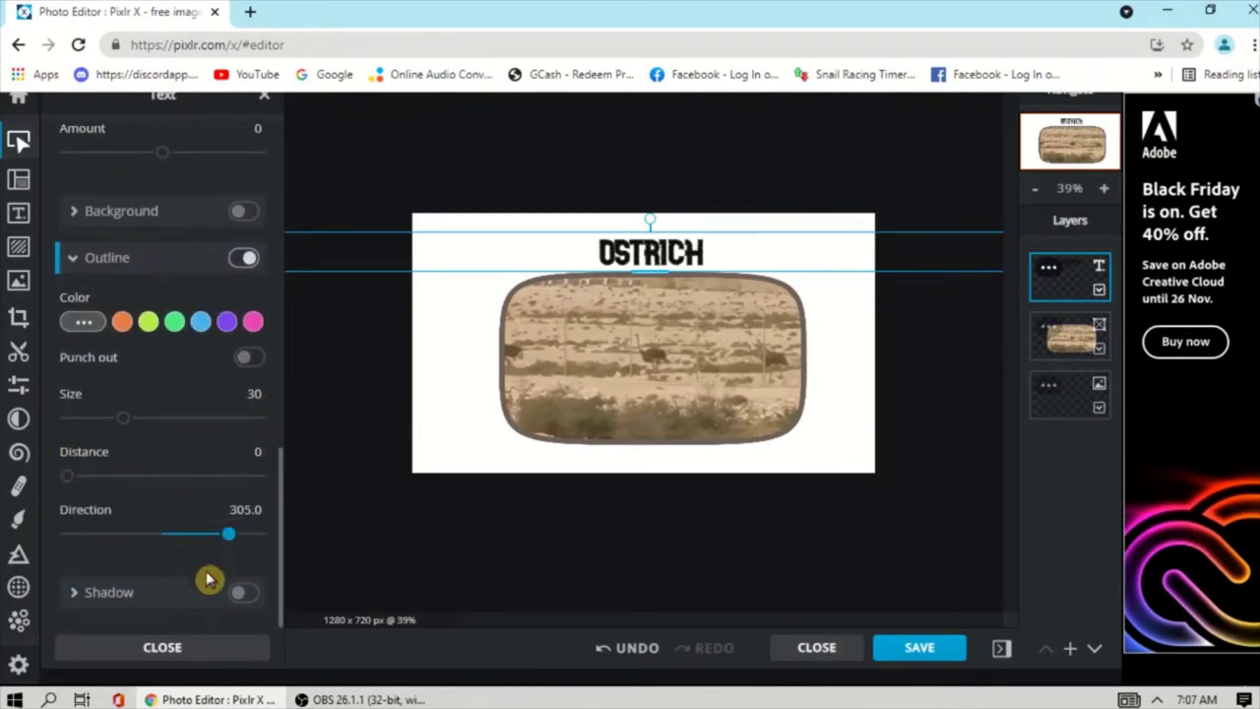
pyautogui.click(243, 594)
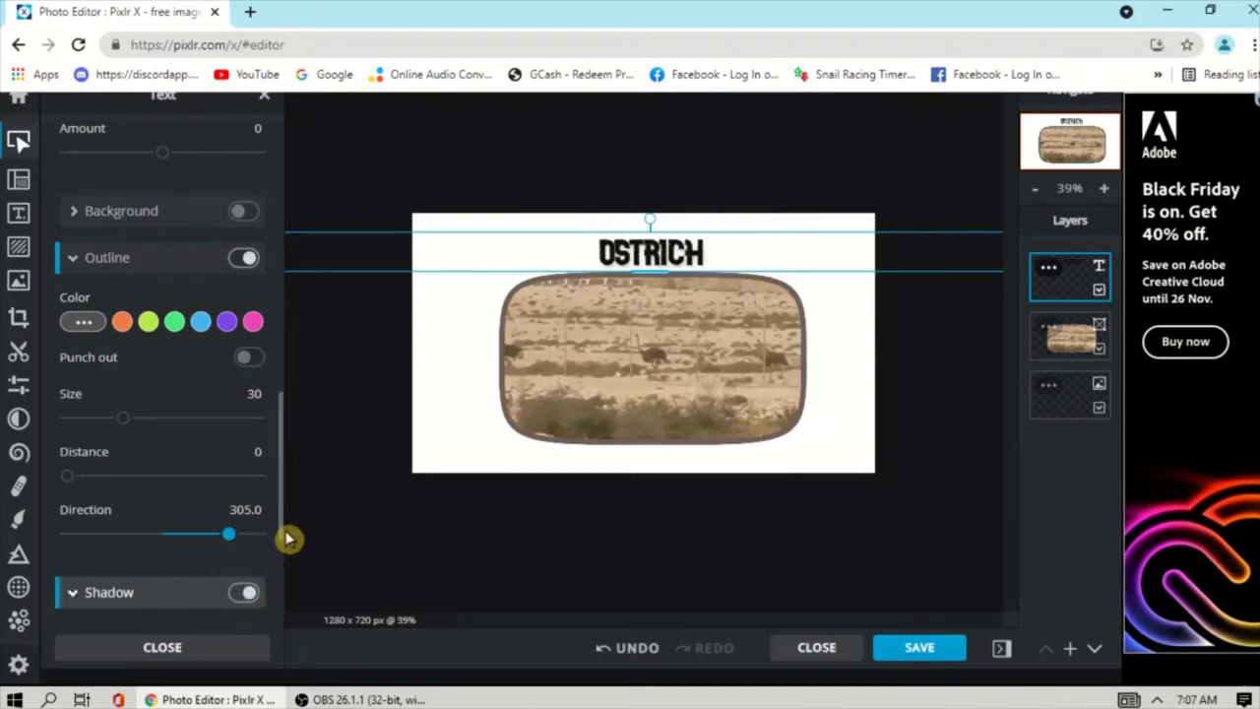
pyautogui.moveTo(280, 526); pyautogui.dragTo(280, 603)
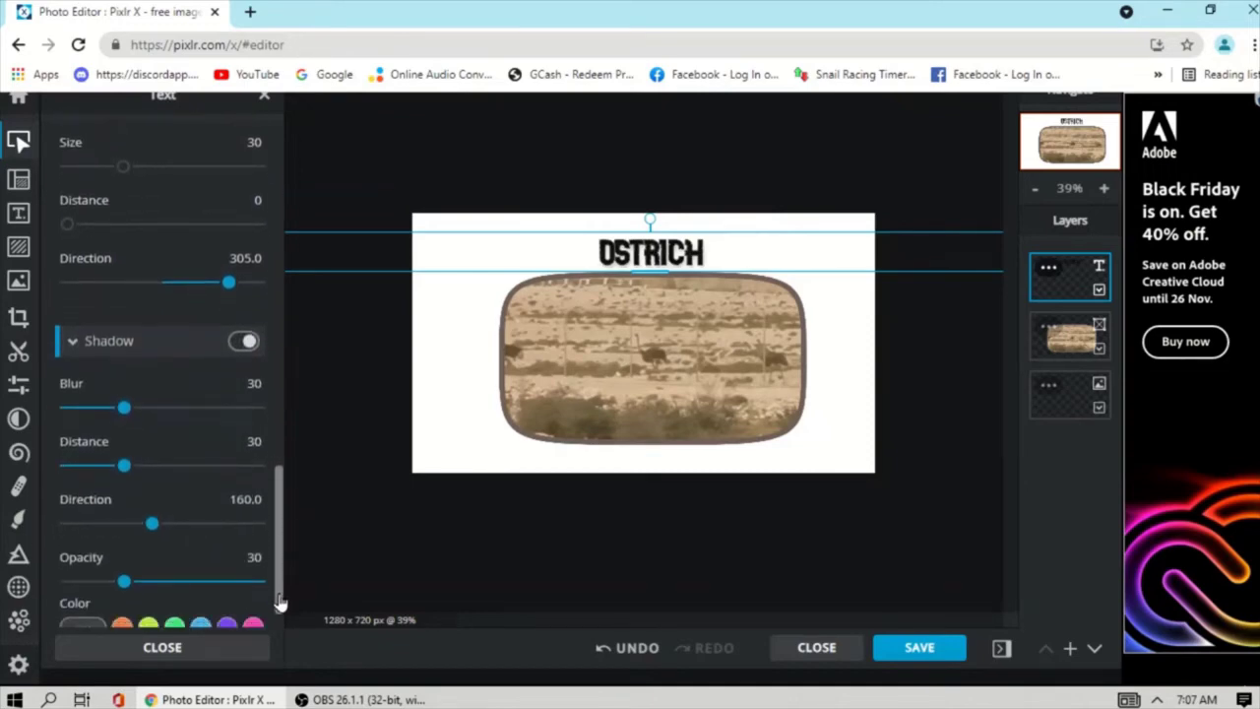
pyautogui.scroll(-1, 207, 528)
pyautogui.scroll(10, 226, 512)
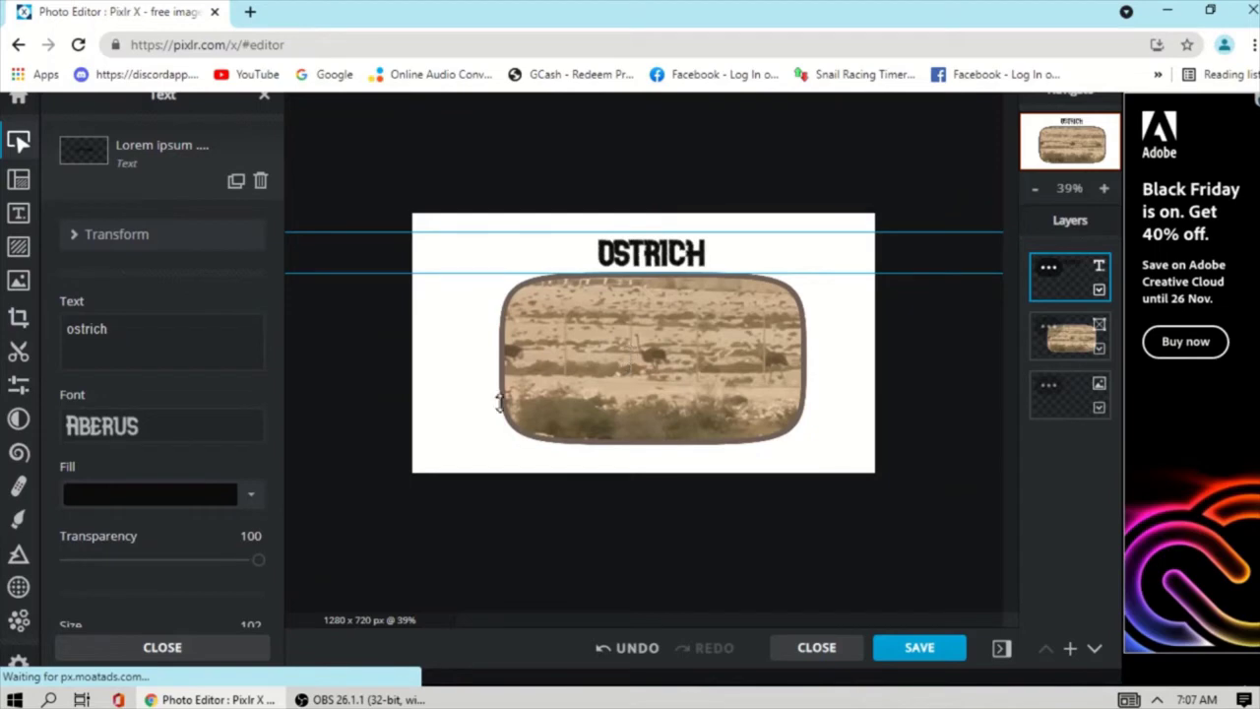
# Nudge the framed ostrich photo slightly left, then deselect it.
pyautogui.click(452, 418)
pyautogui.moveTo(698, 368); pyautogui.dragTo(696, 360)
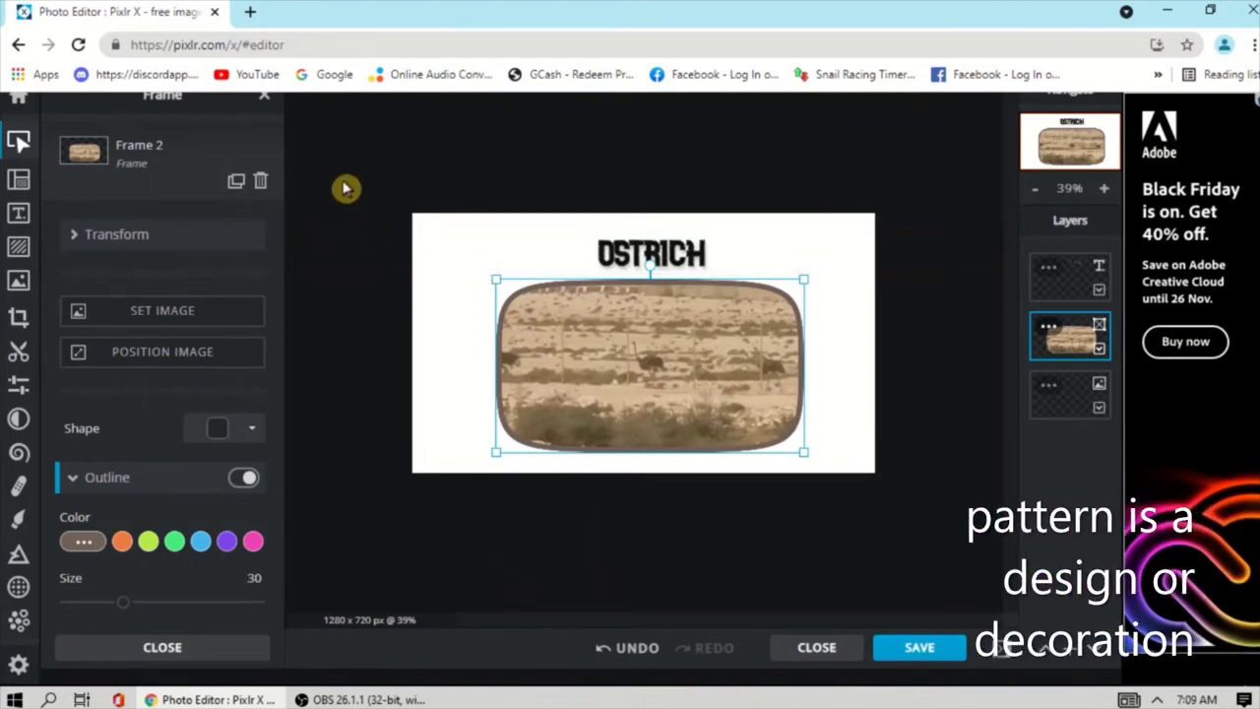
pyautogui.click(470, 168)
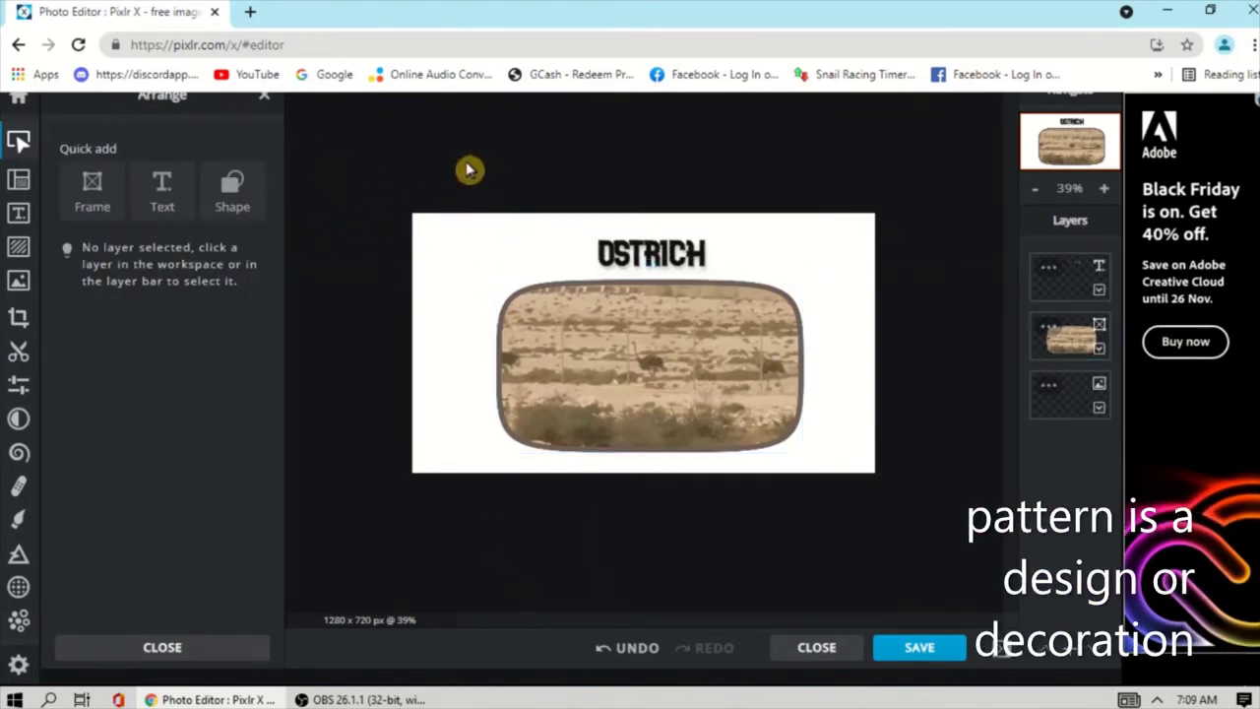
# Add a dark grey #444444 rectangle over the photo's centre and bring up its fill choices.
pyautogui.click(232, 205)
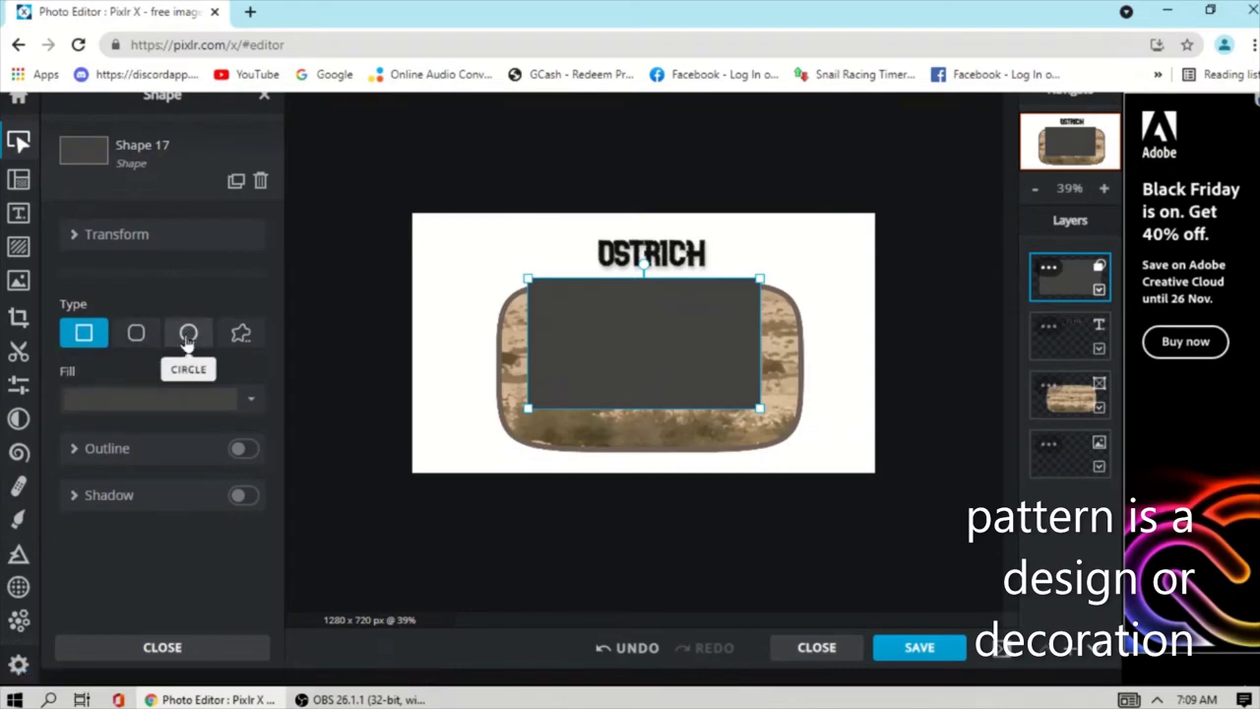
pyautogui.click(253, 410)
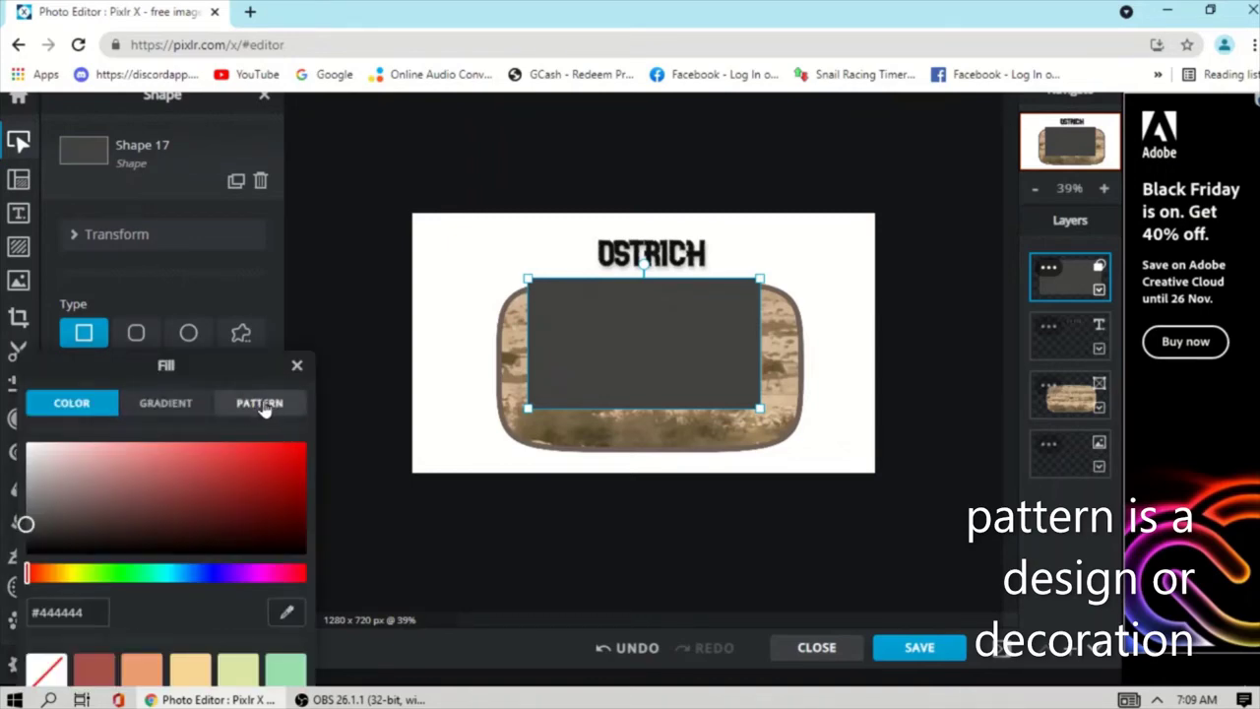
# Fill the rectangle with the small-cross pattern coloured pale cream #F1E1C5.
pyautogui.click(259, 405)
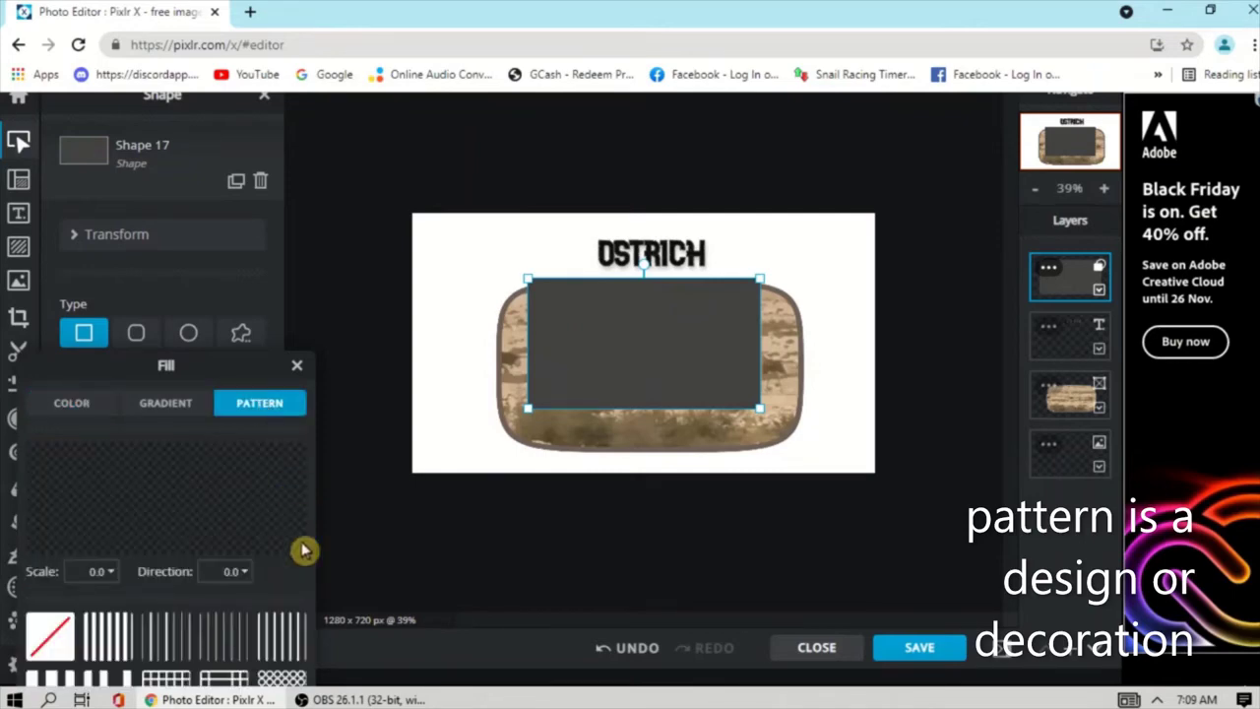
pyautogui.scroll(-2, 272, 638)
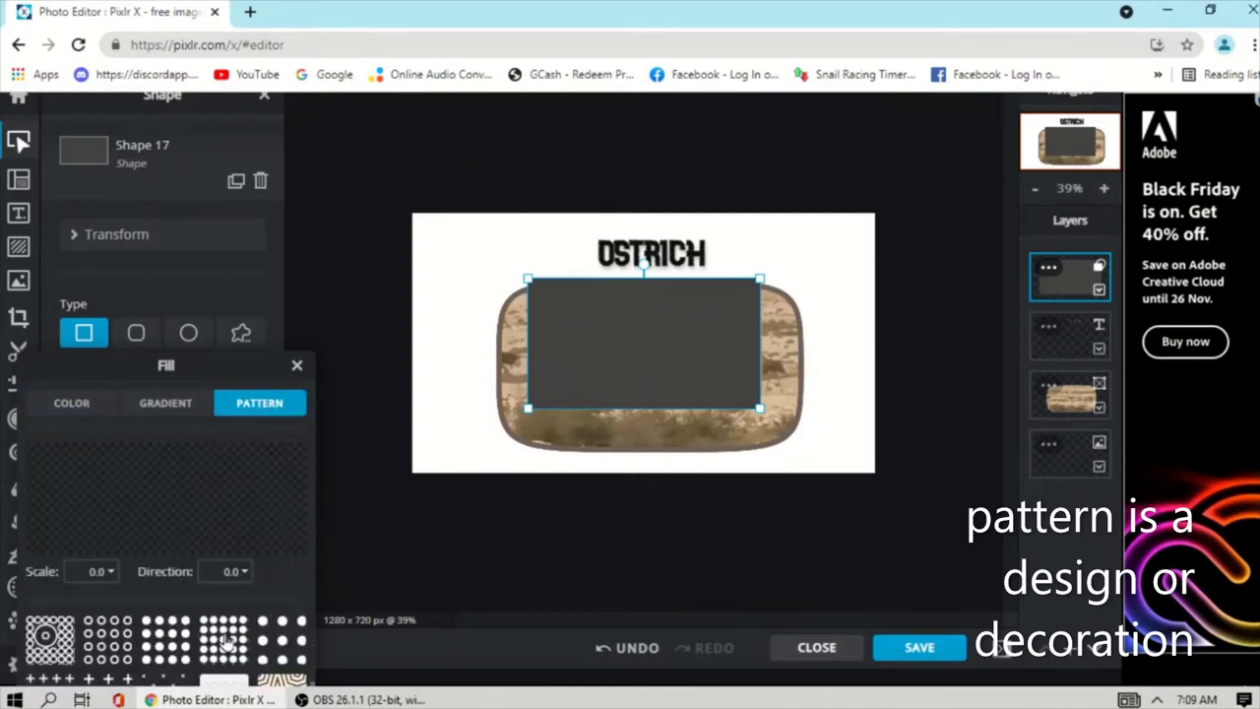
pyautogui.click(172, 683)
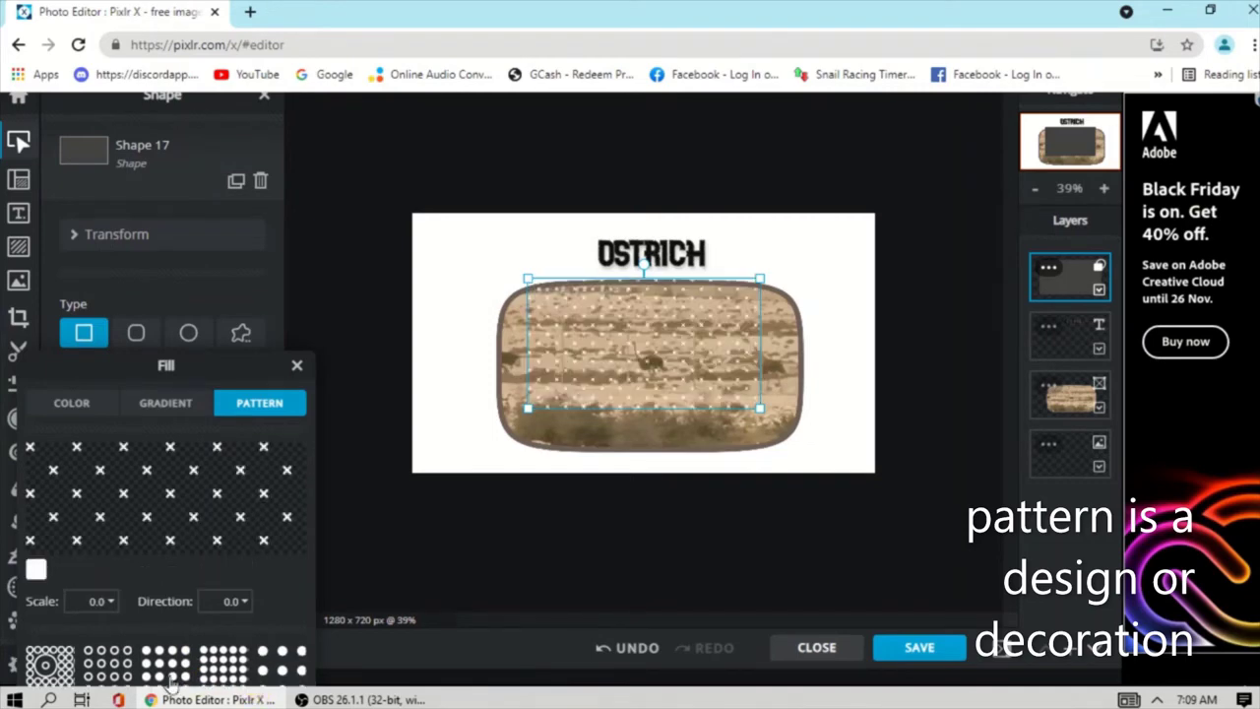
pyautogui.click(37, 573)
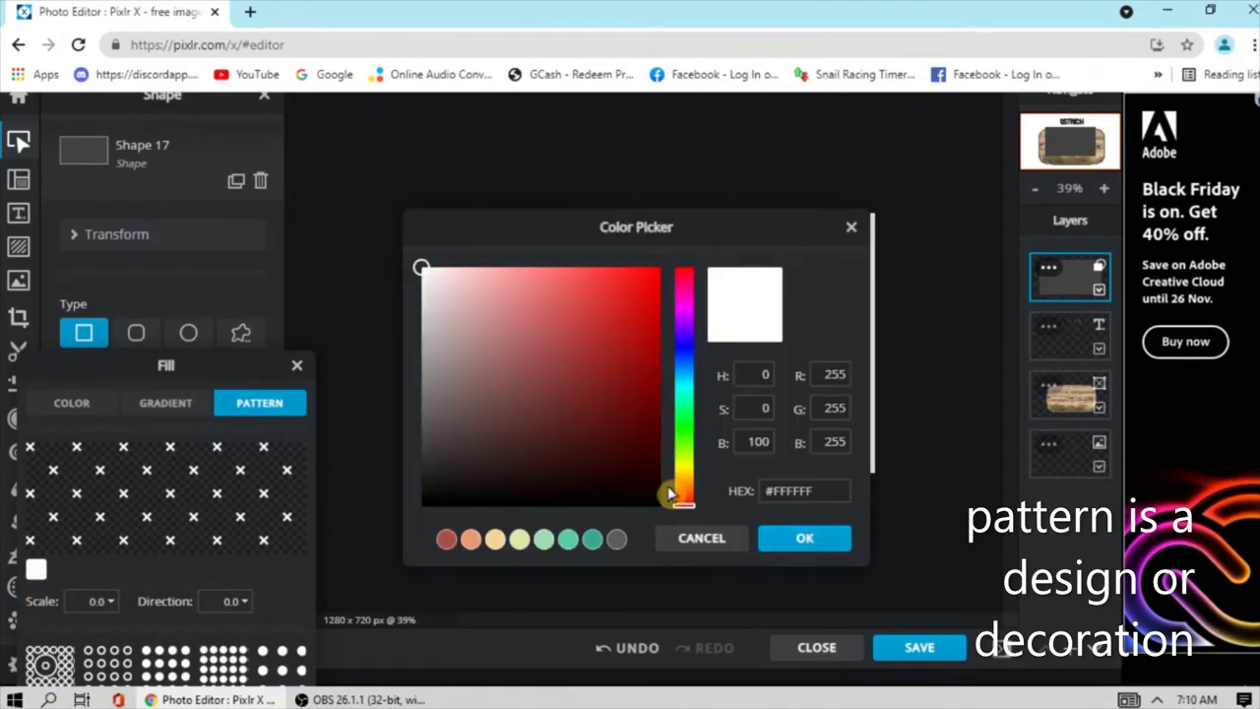
pyautogui.click(492, 285)
pyautogui.moveTo(500, 281); pyautogui.dragTo(462, 287)
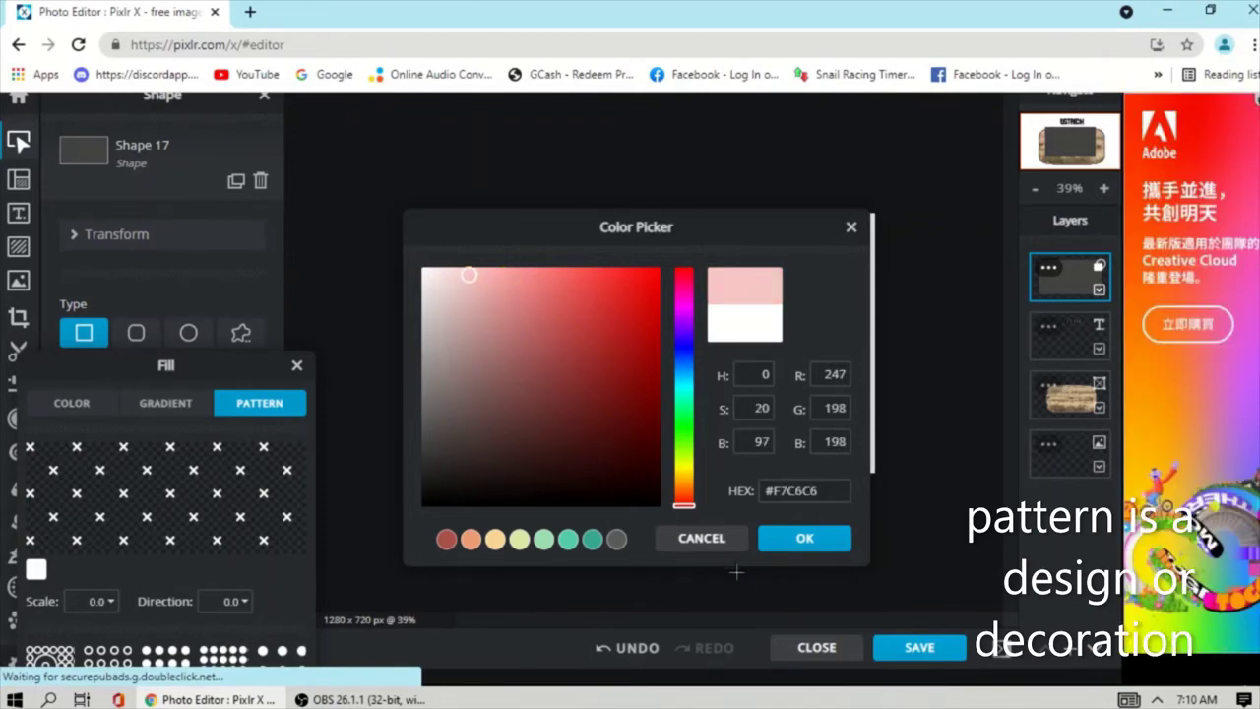
pyautogui.click(495, 539)
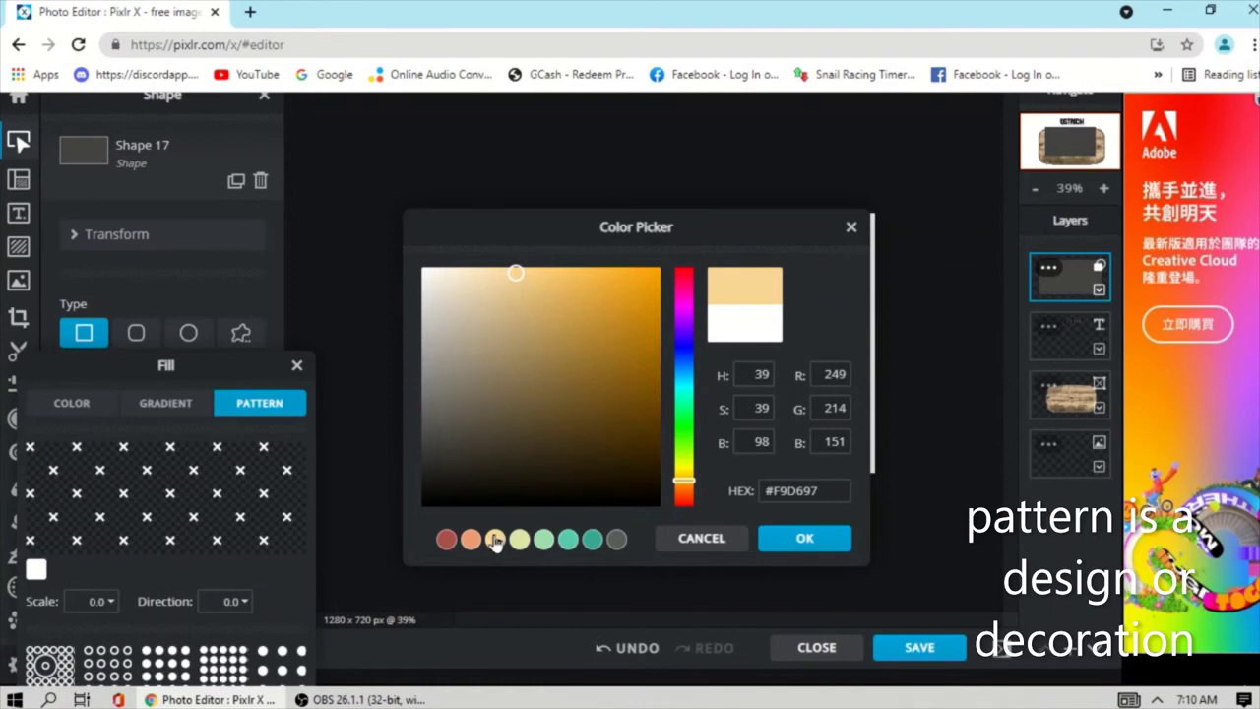
pyautogui.click(467, 282)
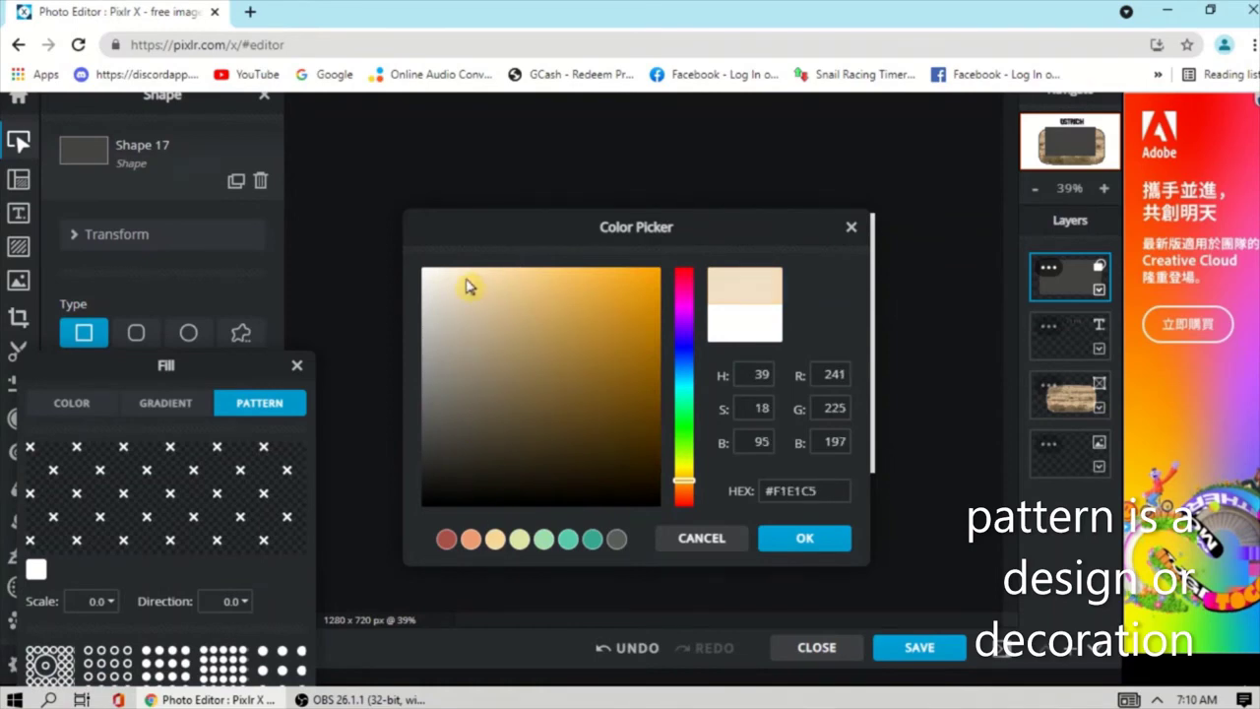
pyautogui.click(804, 537)
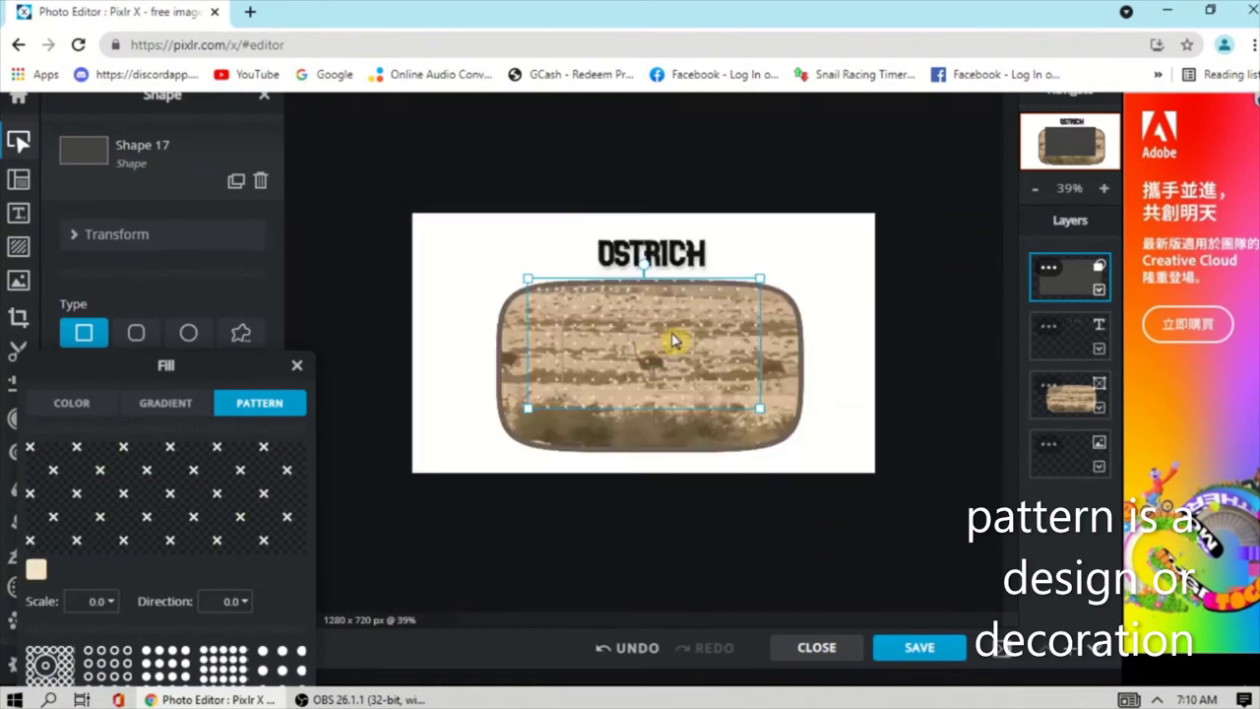
# Move the patterned rectangle toward the right side and shift the ostrich photo frame left.
pyautogui.click(711, 325)
pyautogui.moveTo(641, 348); pyautogui.dragTo(795, 295)
pyautogui.moveTo(749, 334); pyautogui.dragTo(766, 368)
pyautogui.moveTo(596, 417); pyautogui.dragTo(520, 400)
# Enlarge the rectangle, straighten it upright, and nudge it against the photo frame's edge.
pyautogui.click(777, 342)
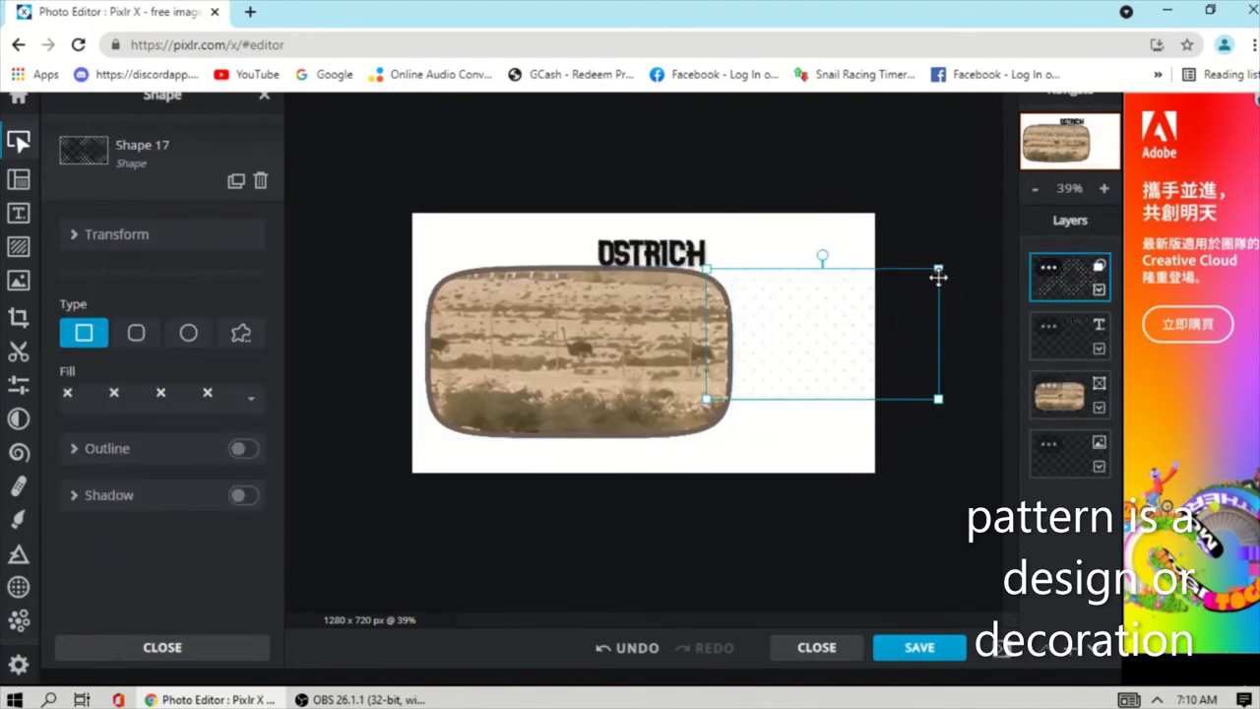
pyautogui.moveTo(938, 271); pyautogui.dragTo(990, 239)
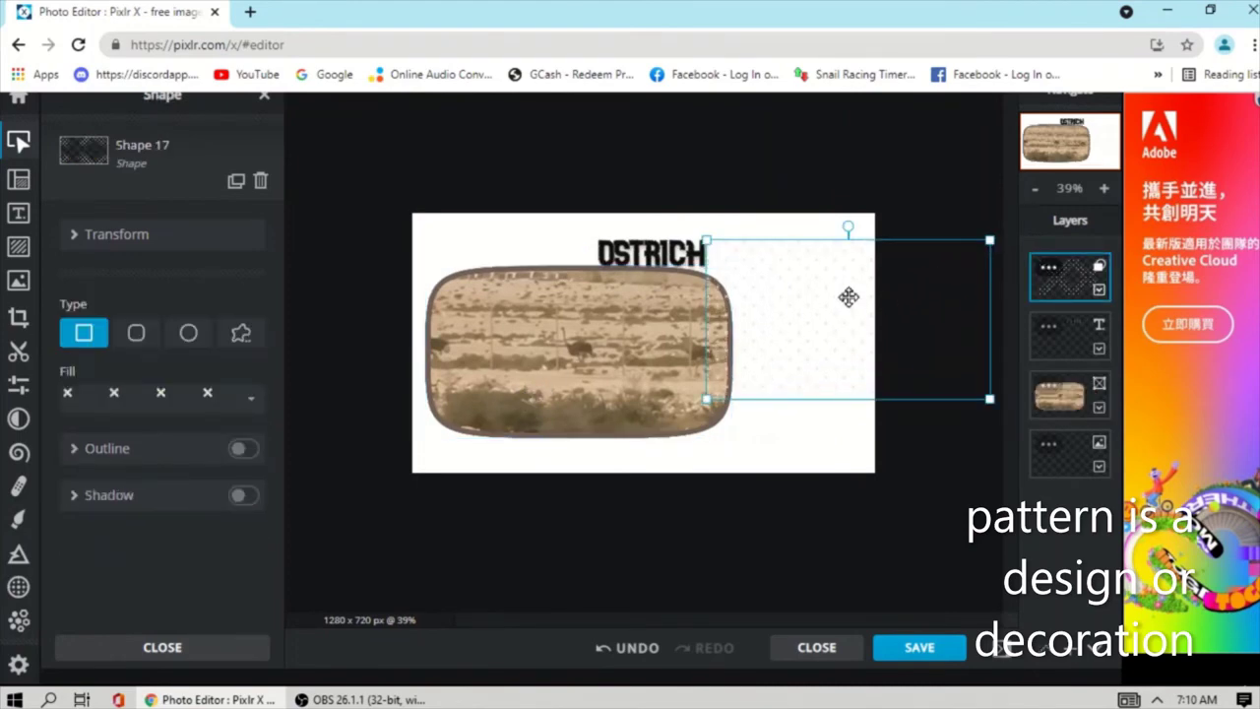
pyautogui.moveTo(847, 233); pyautogui.dragTo(786, 321)
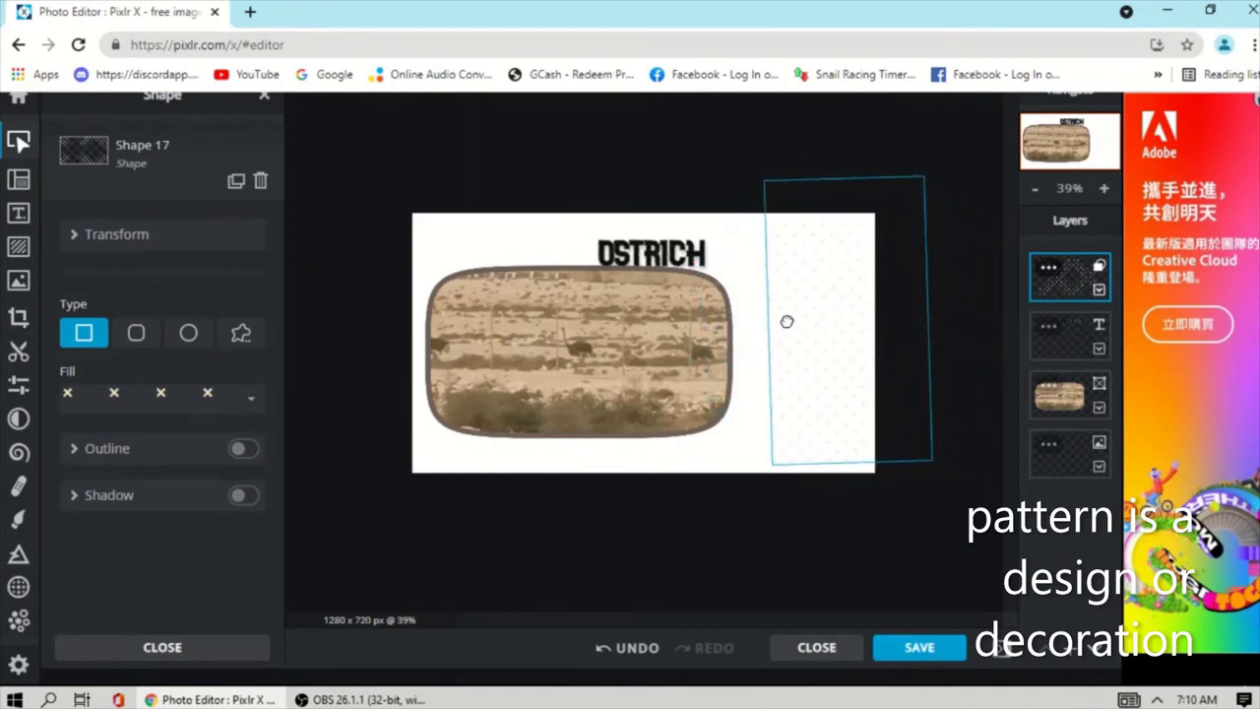
pyautogui.moveTo(852, 364); pyautogui.dragTo(816, 394)
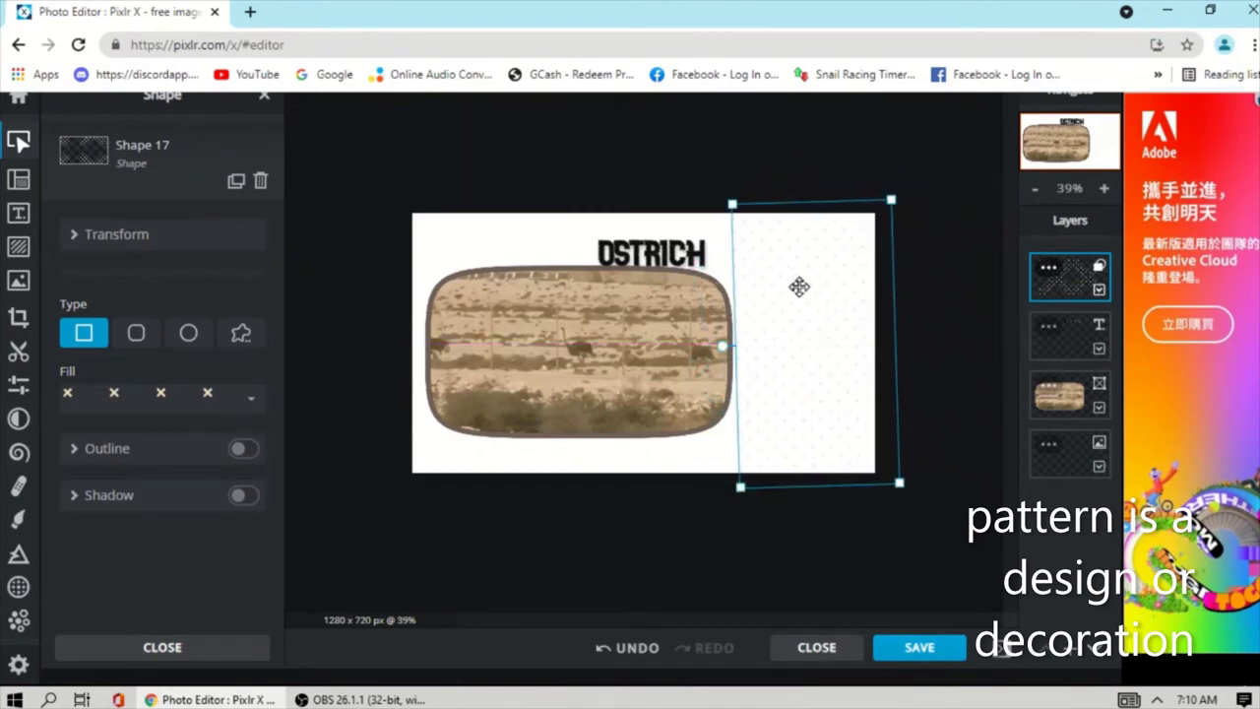
pyautogui.click(720, 347)
pyautogui.moveTo(799, 344)
pyautogui.mouseDown()
pyautogui.moveTo(785, 349)
pyautogui.moveTo(798, 358)
pyautogui.mouseUp()
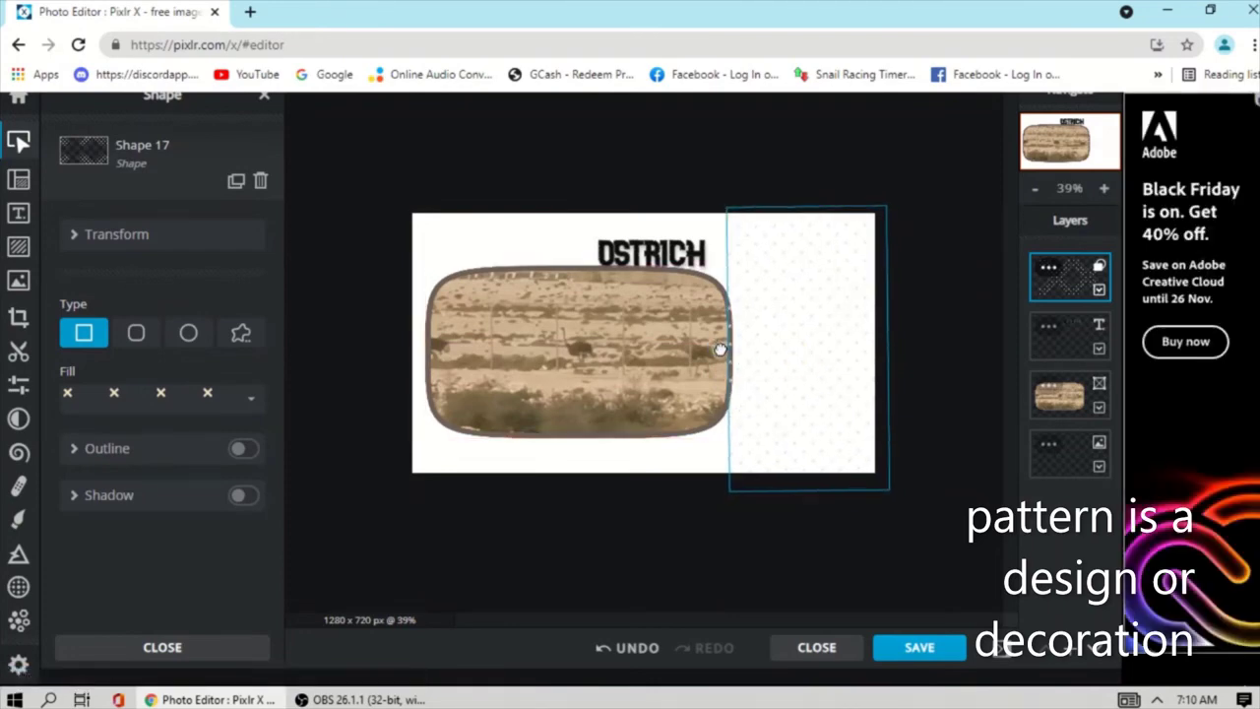
# Recolour the rectangle's cross pattern to the pale green preset #DCE6A7.
pyautogui.click(683, 540)
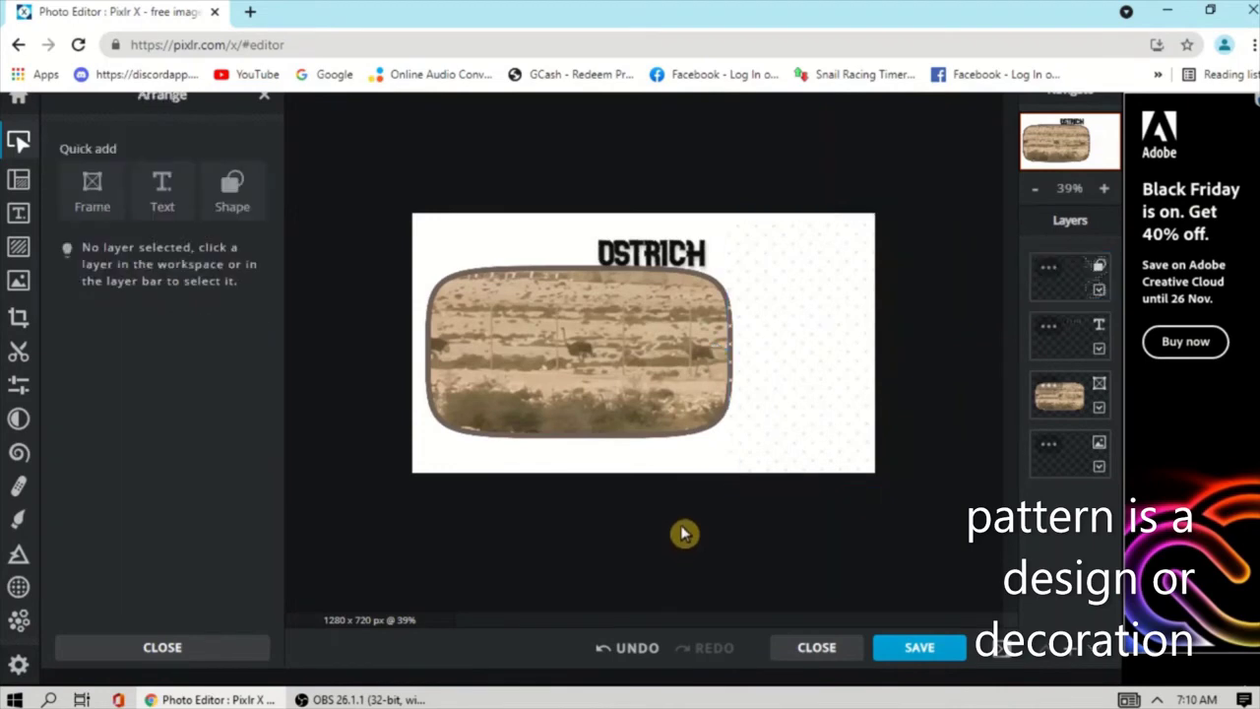
pyautogui.click(827, 382)
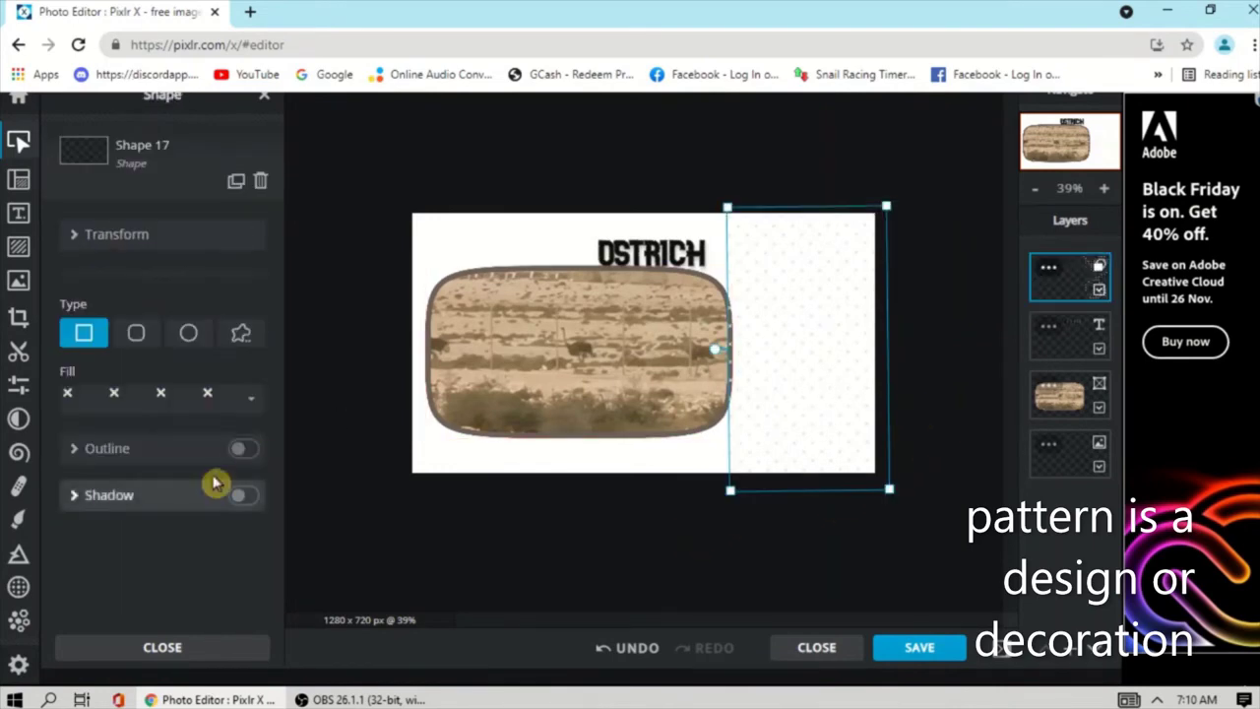
pyautogui.click(254, 403)
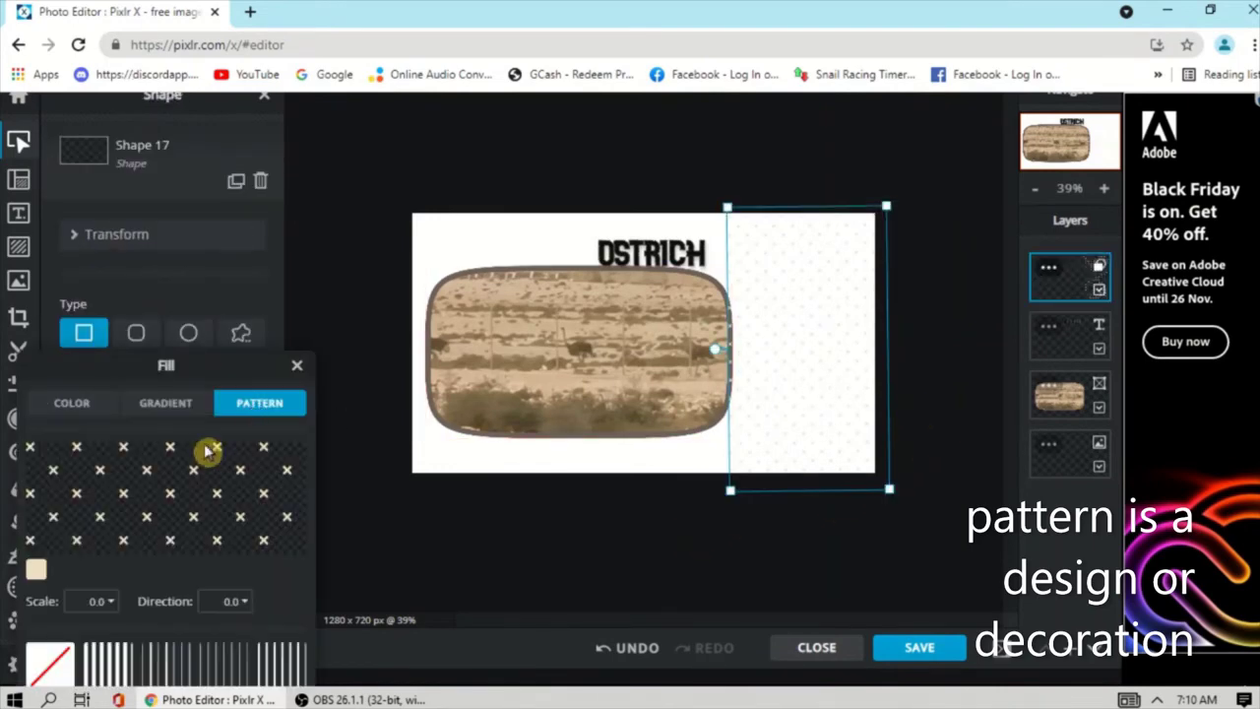
pyautogui.click(35, 571)
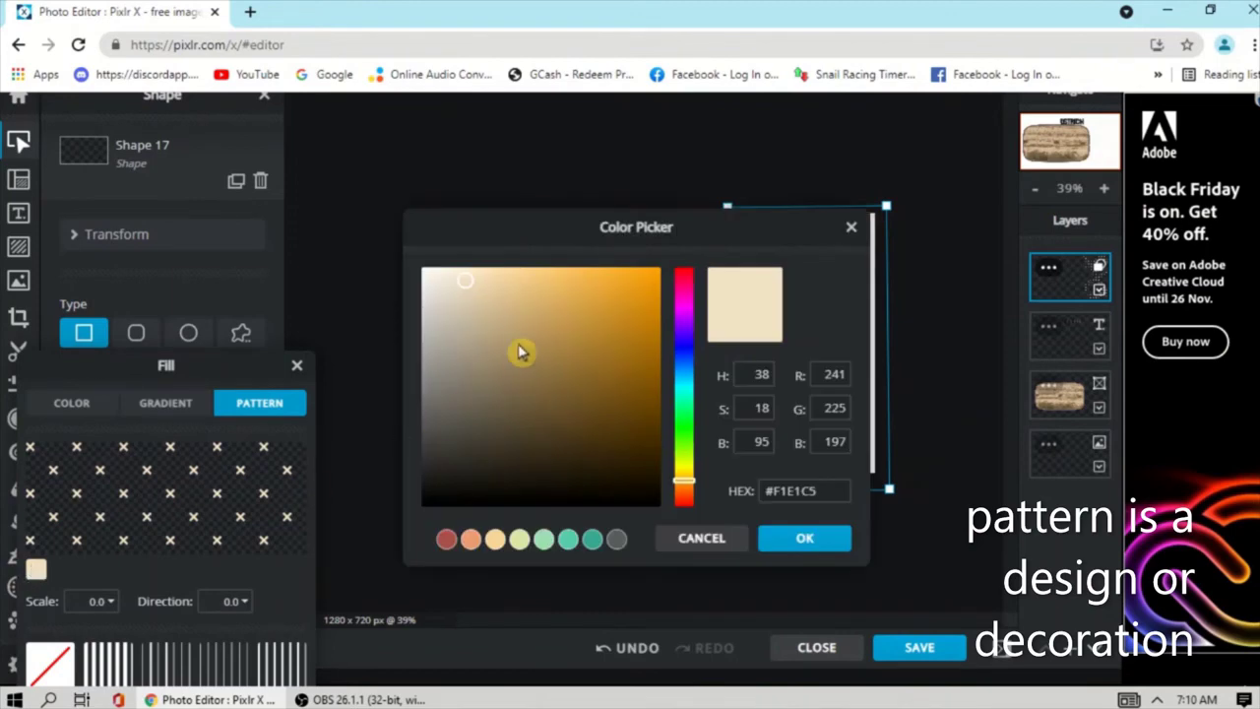
pyautogui.click(500, 292)
pyautogui.click(484, 287)
pyautogui.click(486, 295)
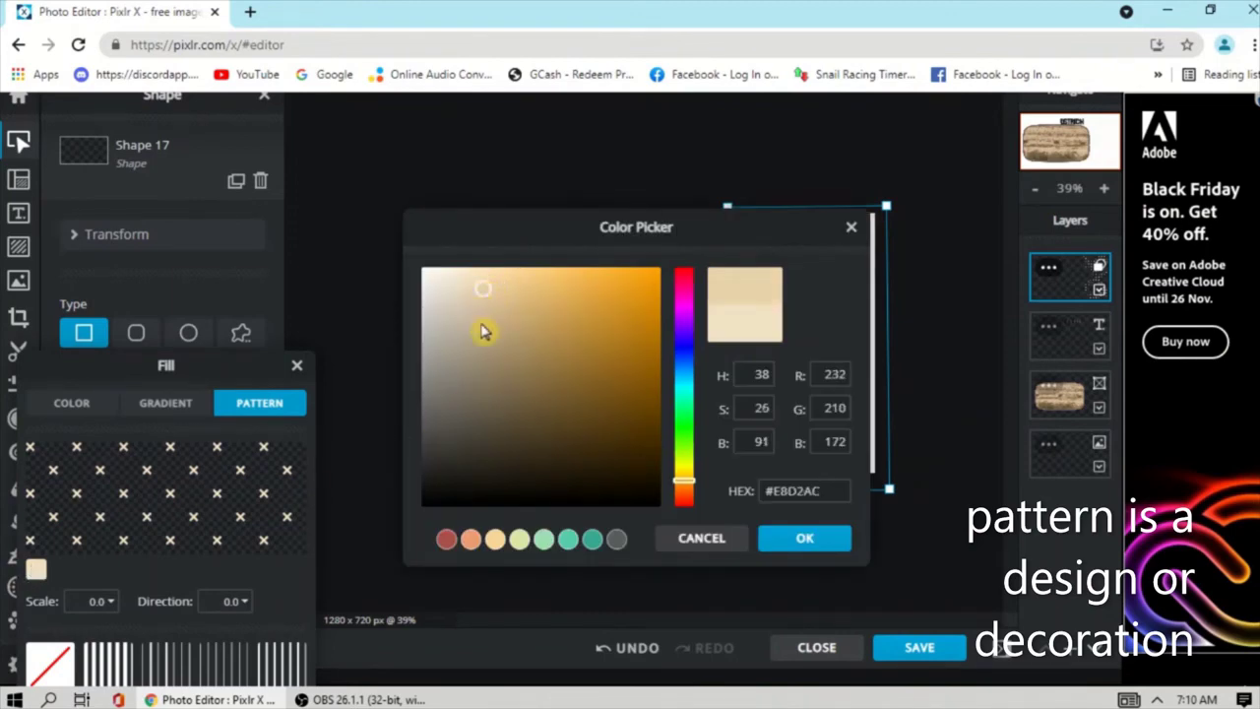
pyautogui.click(495, 318)
pyautogui.click(466, 291)
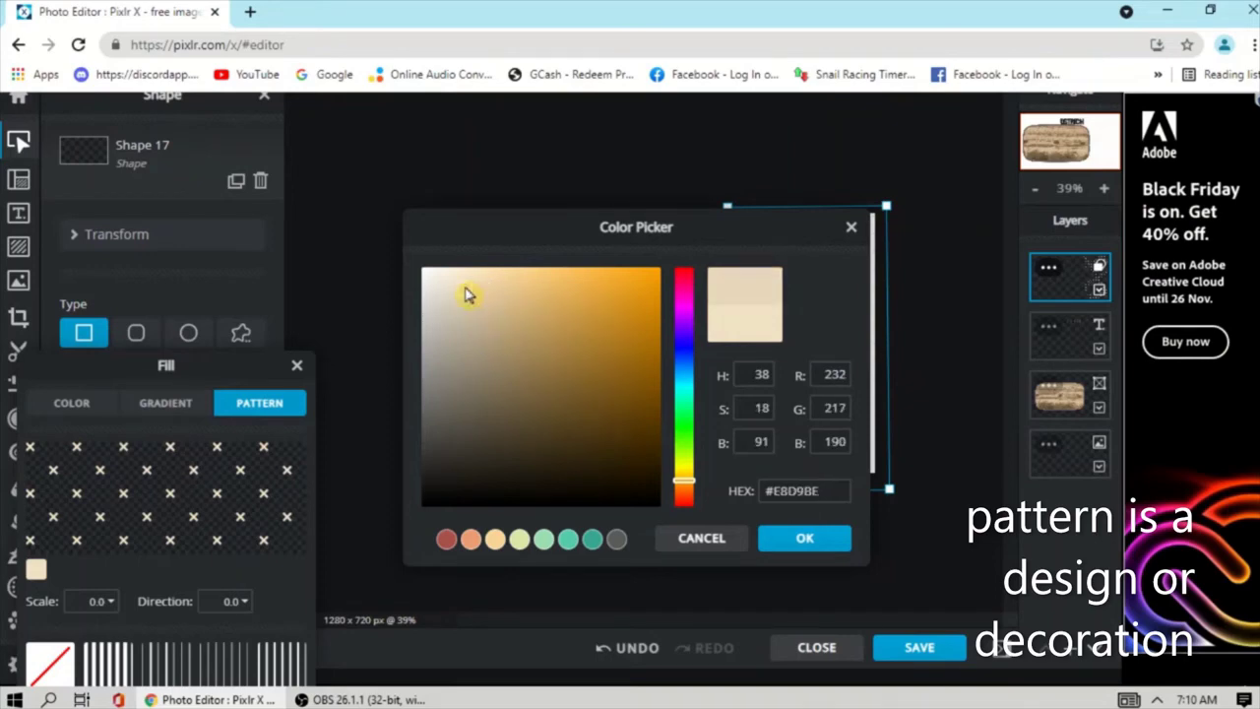
pyautogui.click(519, 541)
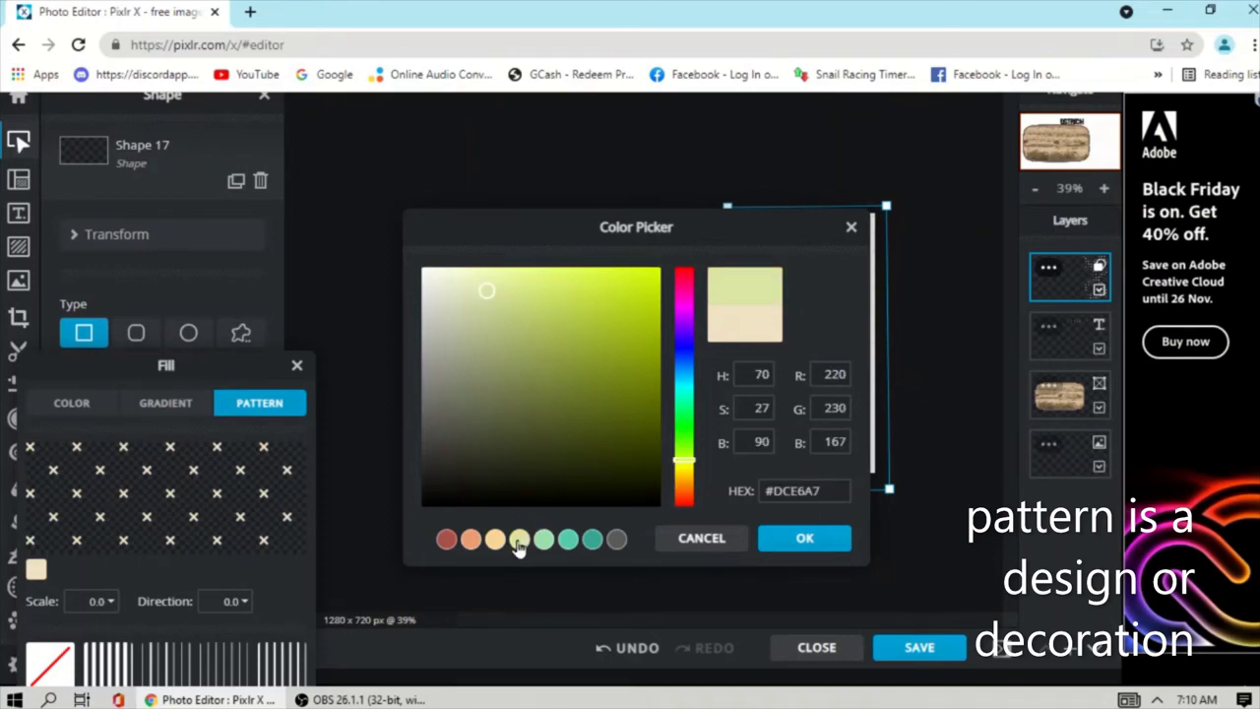
pyautogui.click(809, 537)
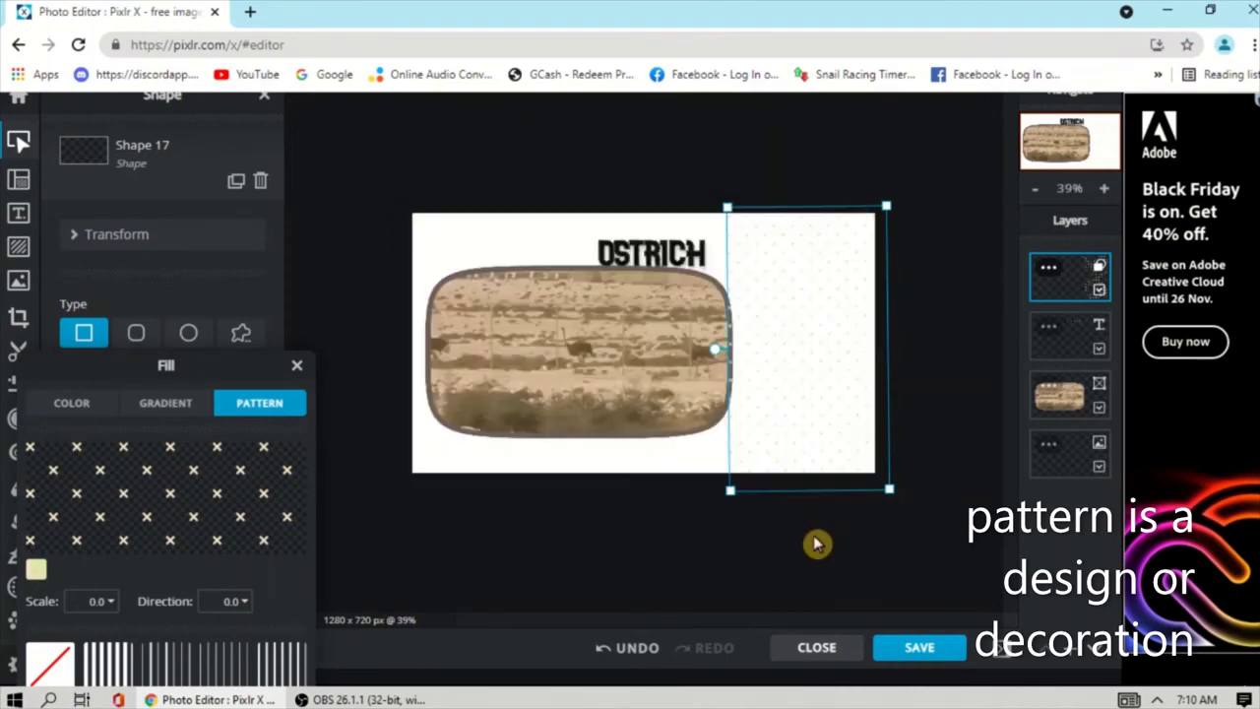
pyautogui.click(827, 471)
# Lower the pattern rectangle slightly and change the photo frame to a plain rectangle.
pyautogui.moveTo(768, 380); pyautogui.dragTo(799, 381)
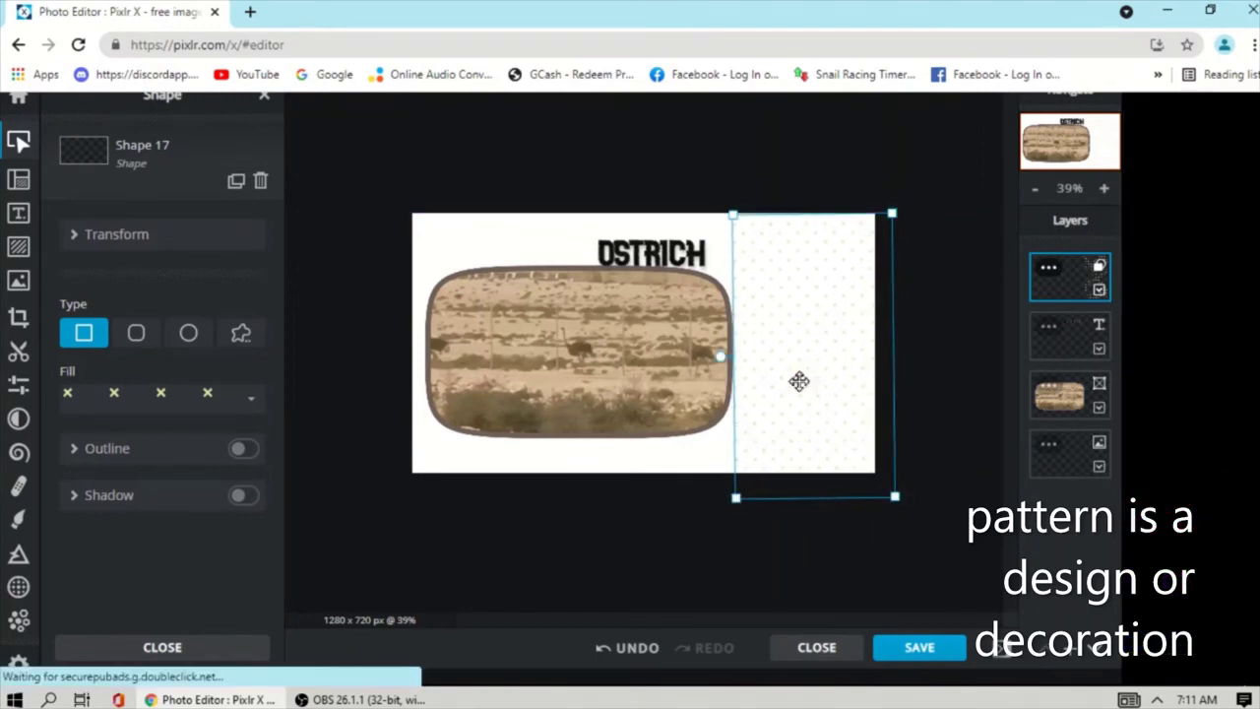
pyautogui.click(522, 339)
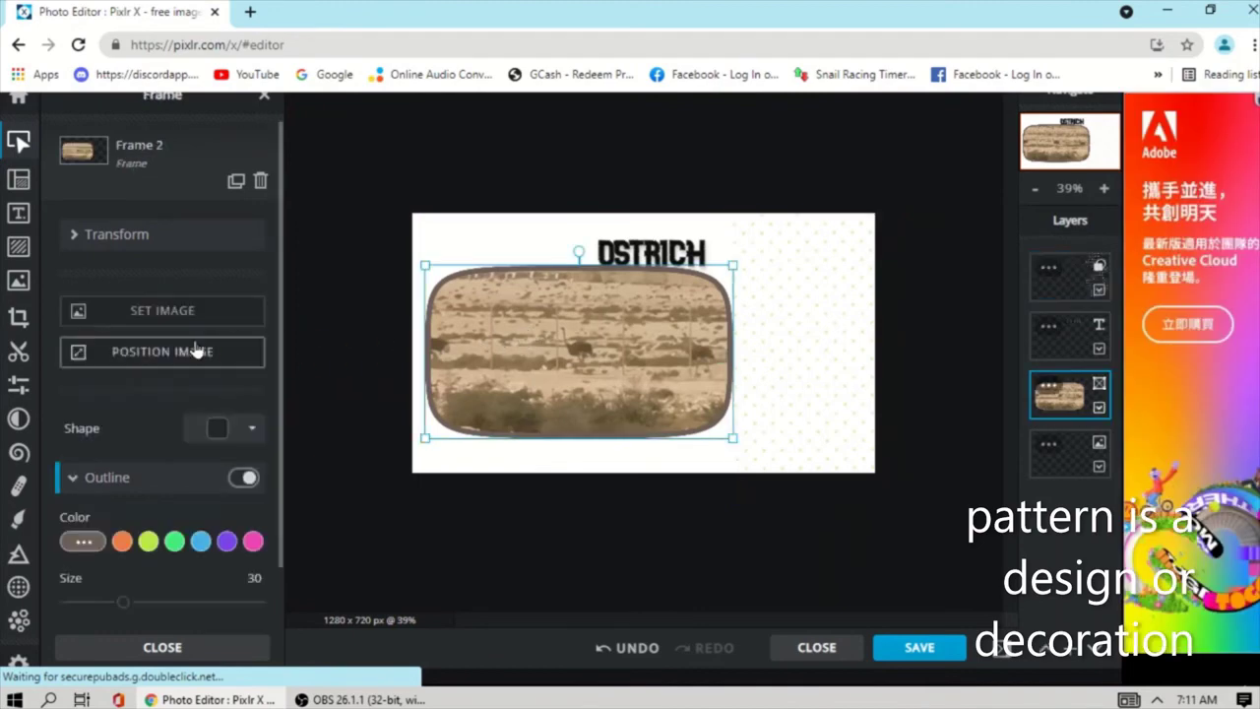
pyautogui.click(243, 430)
pyautogui.click(87, 436)
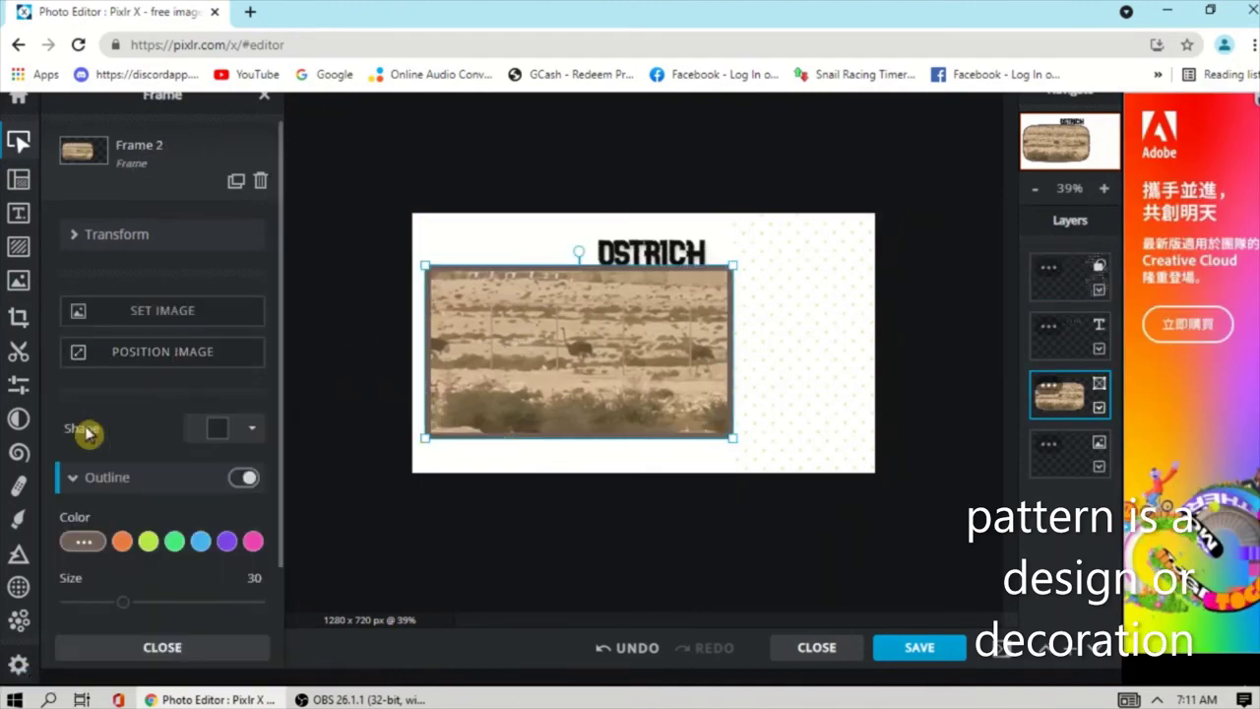
# Raise the photo frame slightly and move the OSTRICH text right over the pattern rectangle.
pyautogui.moveTo(585, 366); pyautogui.dragTo(587, 349)
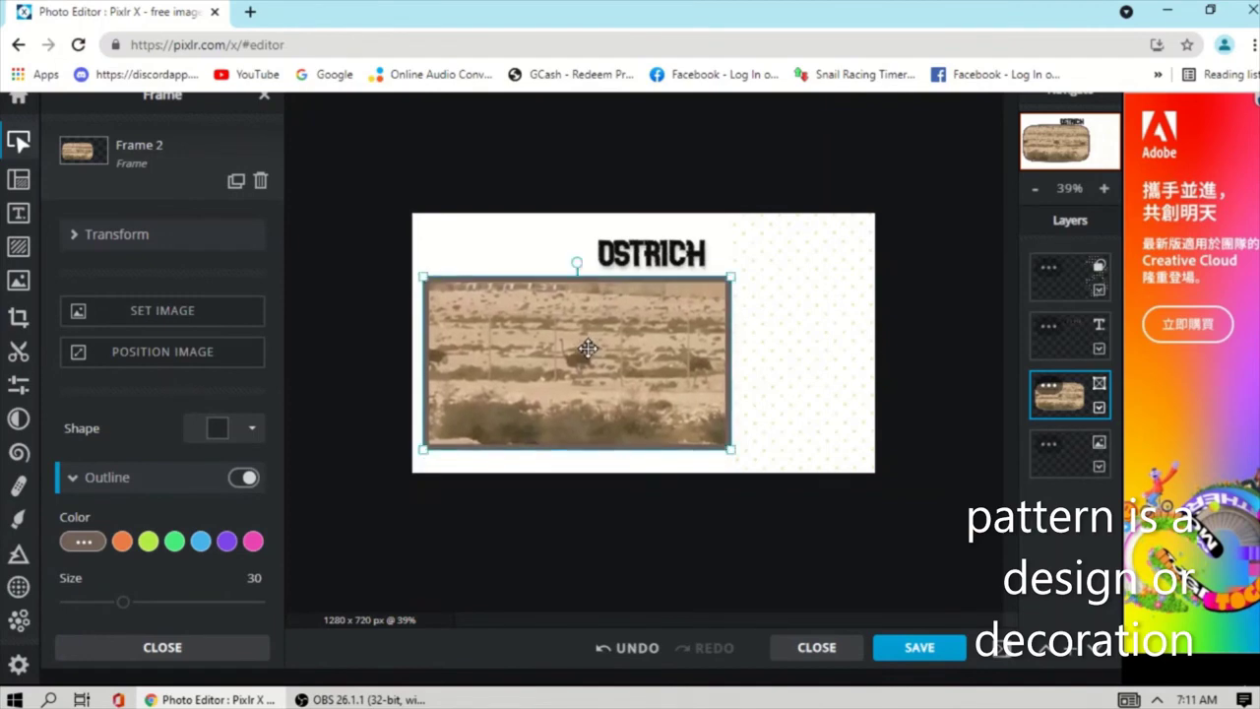
pyautogui.click(641, 251)
pyautogui.moveTo(638, 256); pyautogui.dragTo(788, 346)
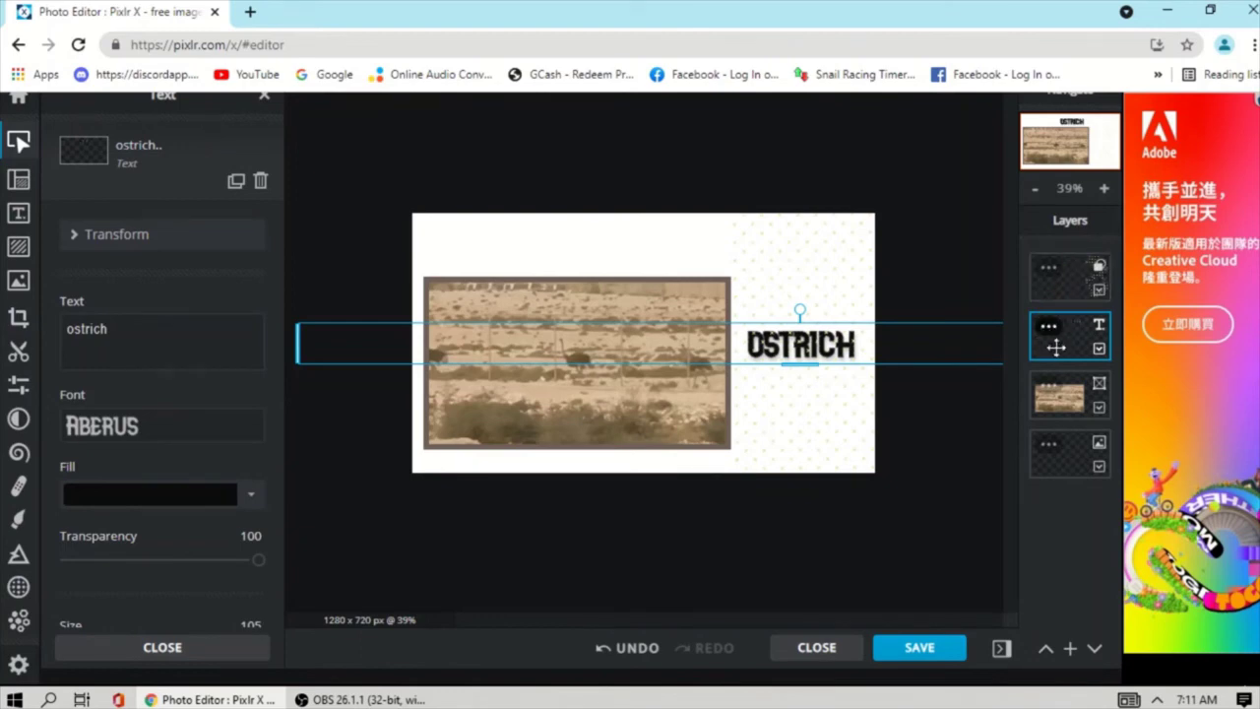
# Put the text layer on top and the empty layer second, then nudge the OSTRICH text into place.
pyautogui.moveTo(1055, 337); pyautogui.dragTo(1063, 282)
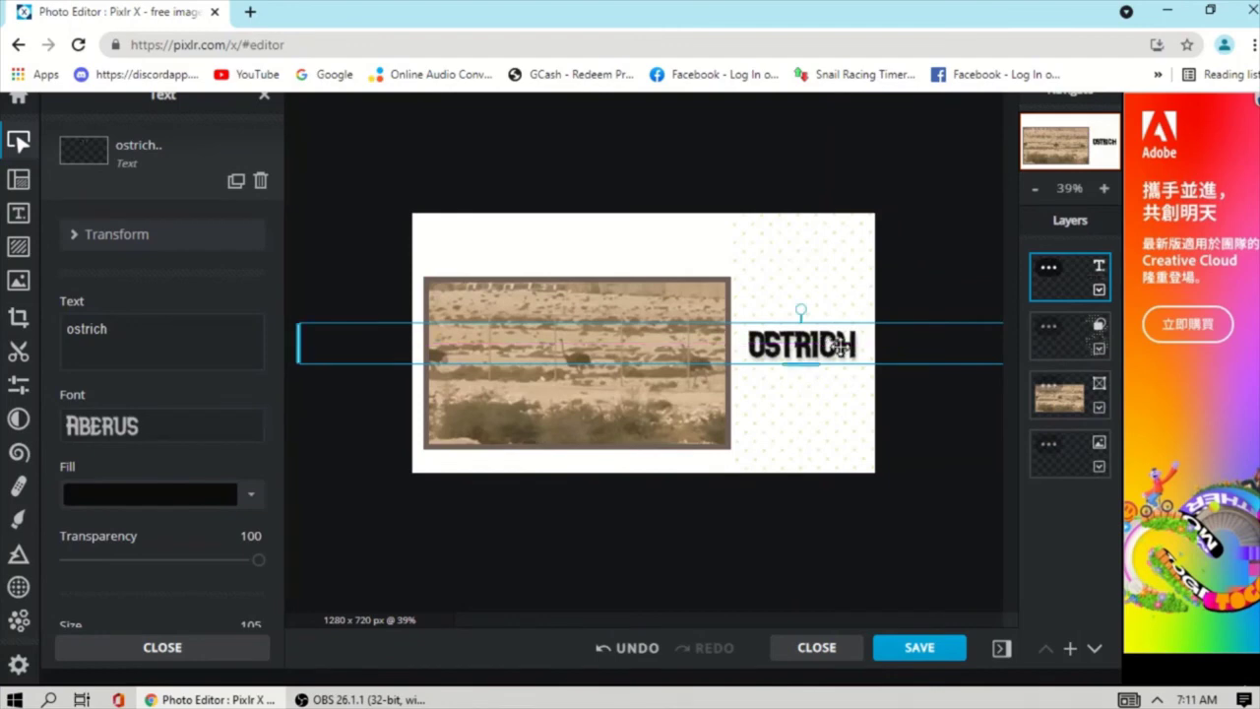
pyautogui.moveTo(1044, 458); pyautogui.dragTo(1063, 350)
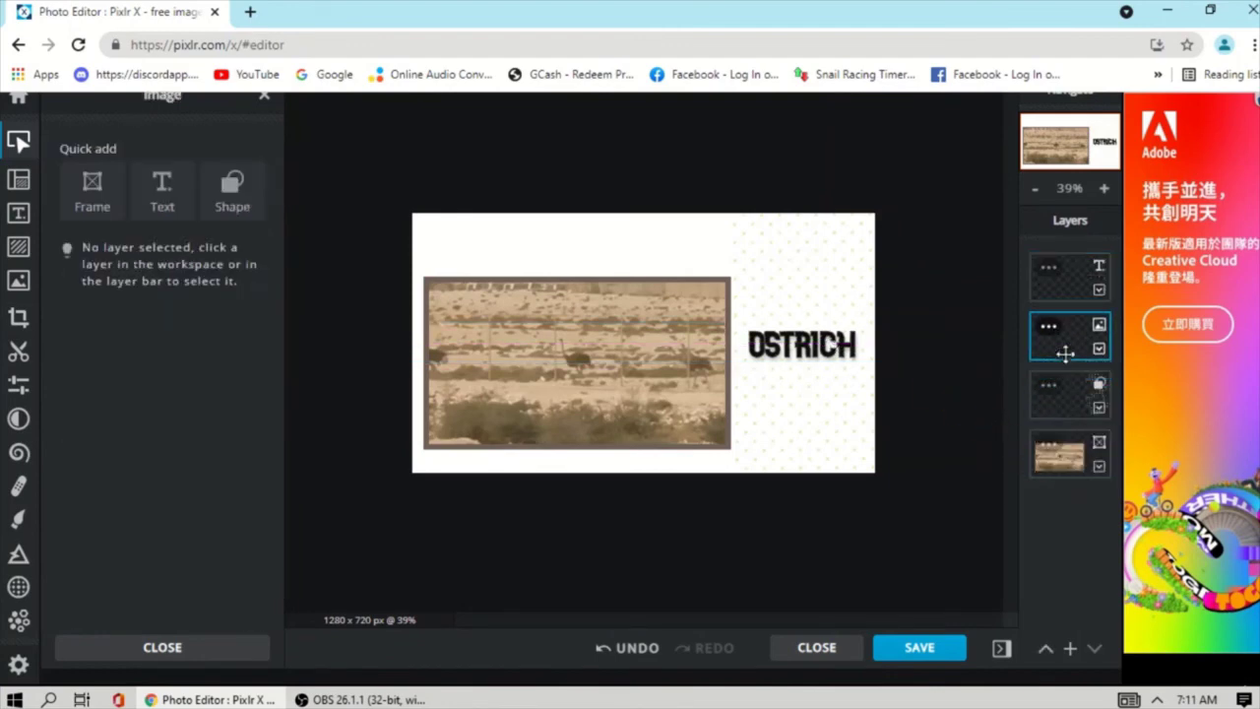
pyautogui.moveTo(802, 346); pyautogui.dragTo(795, 373)
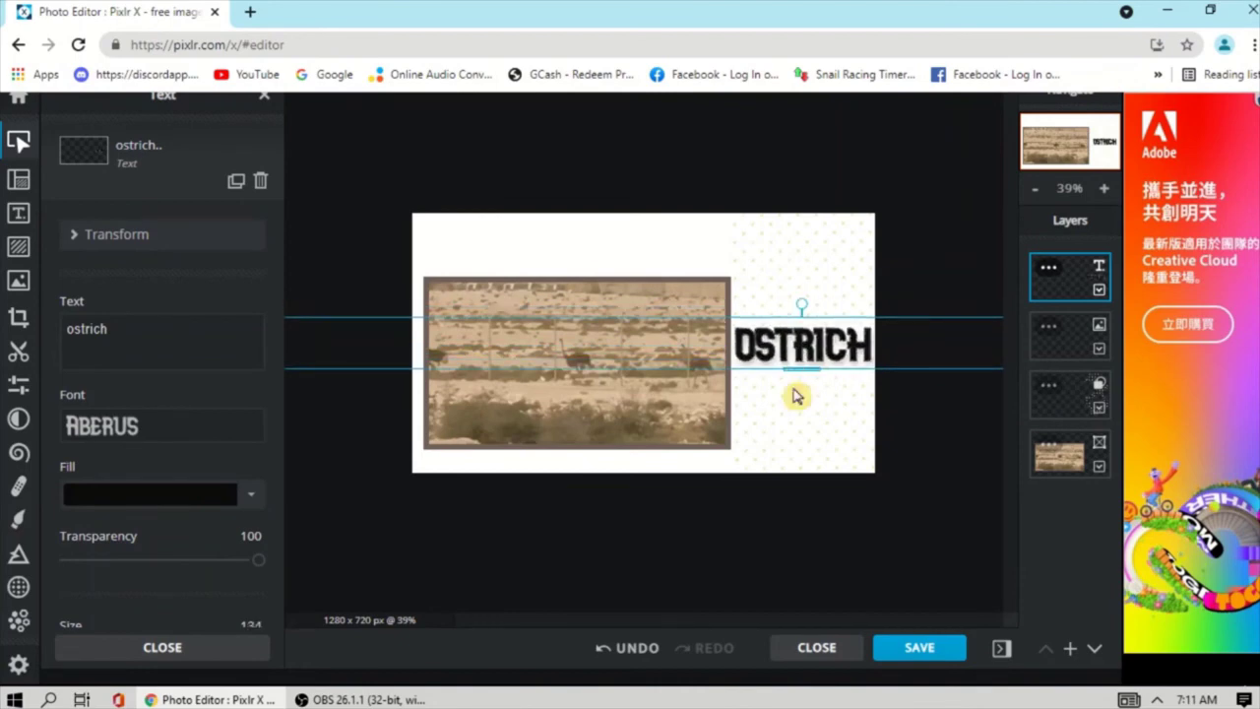
# Enlarge the ostrich photo frame from its lower-left corner until it meets the patterned strip.
pyautogui.click(647, 541)
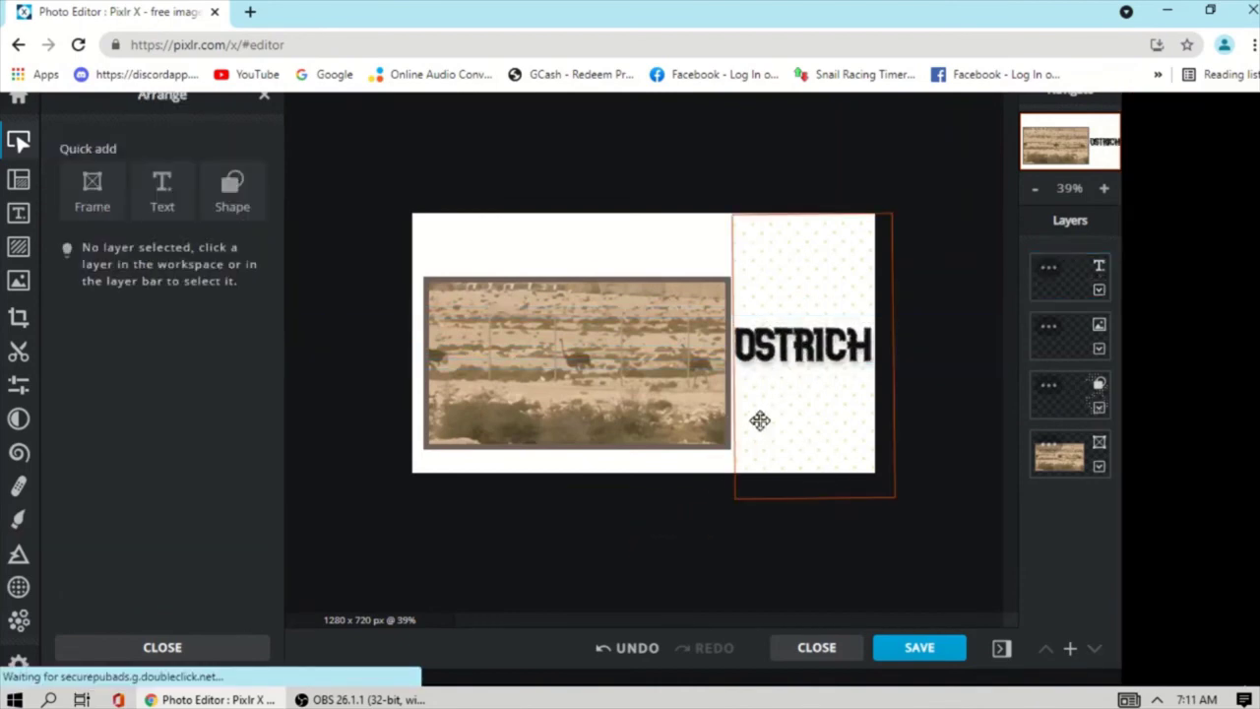
pyautogui.click(759, 422)
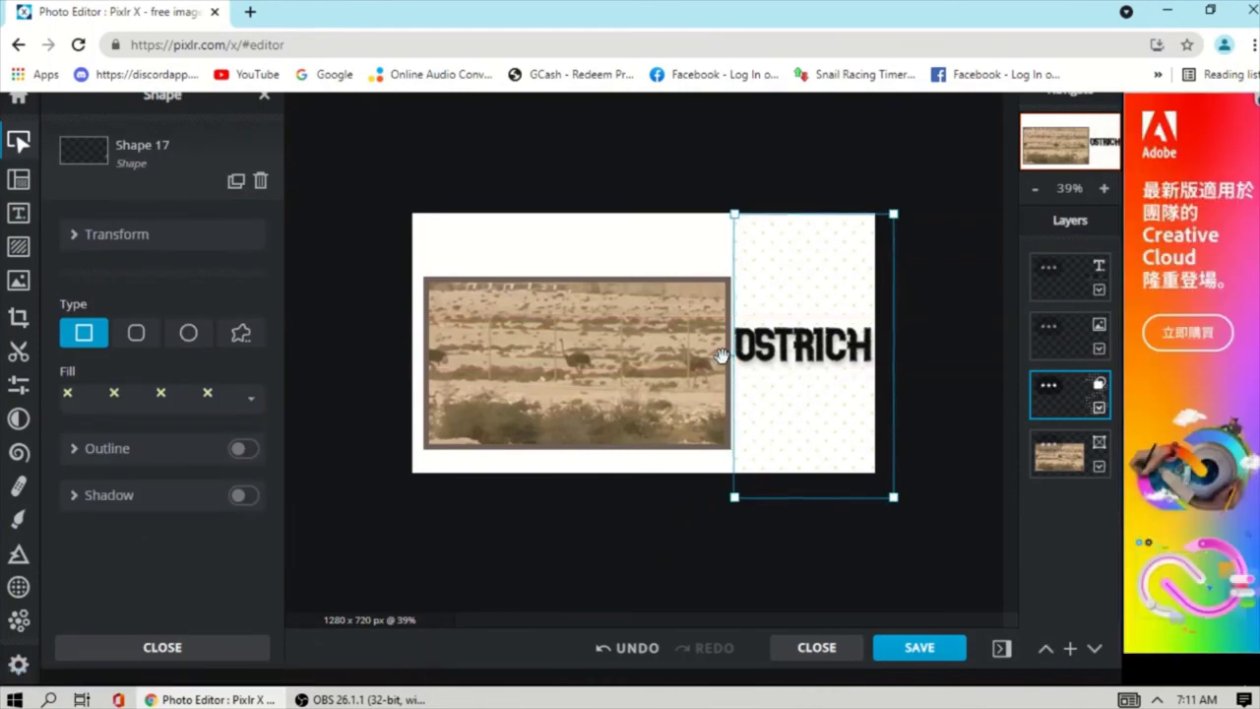
pyautogui.click(596, 399)
pyautogui.moveTo(424, 449); pyautogui.dragTo(419, 452)
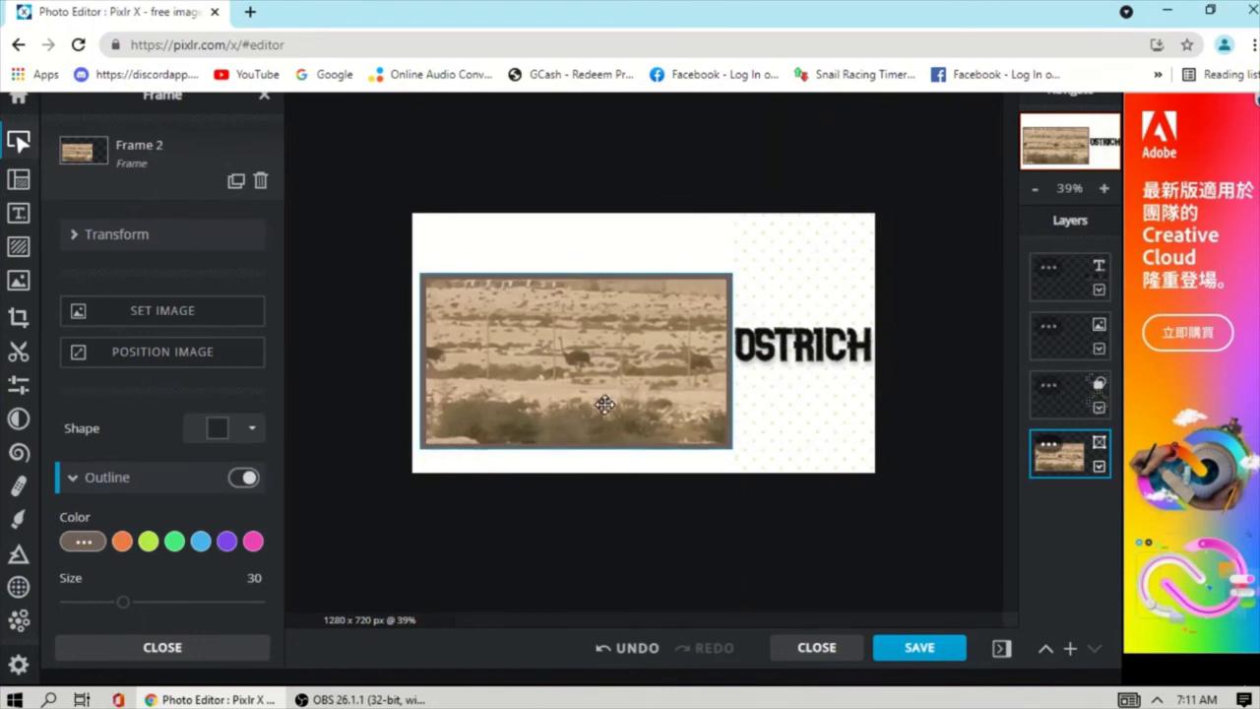
pyautogui.click(641, 532)
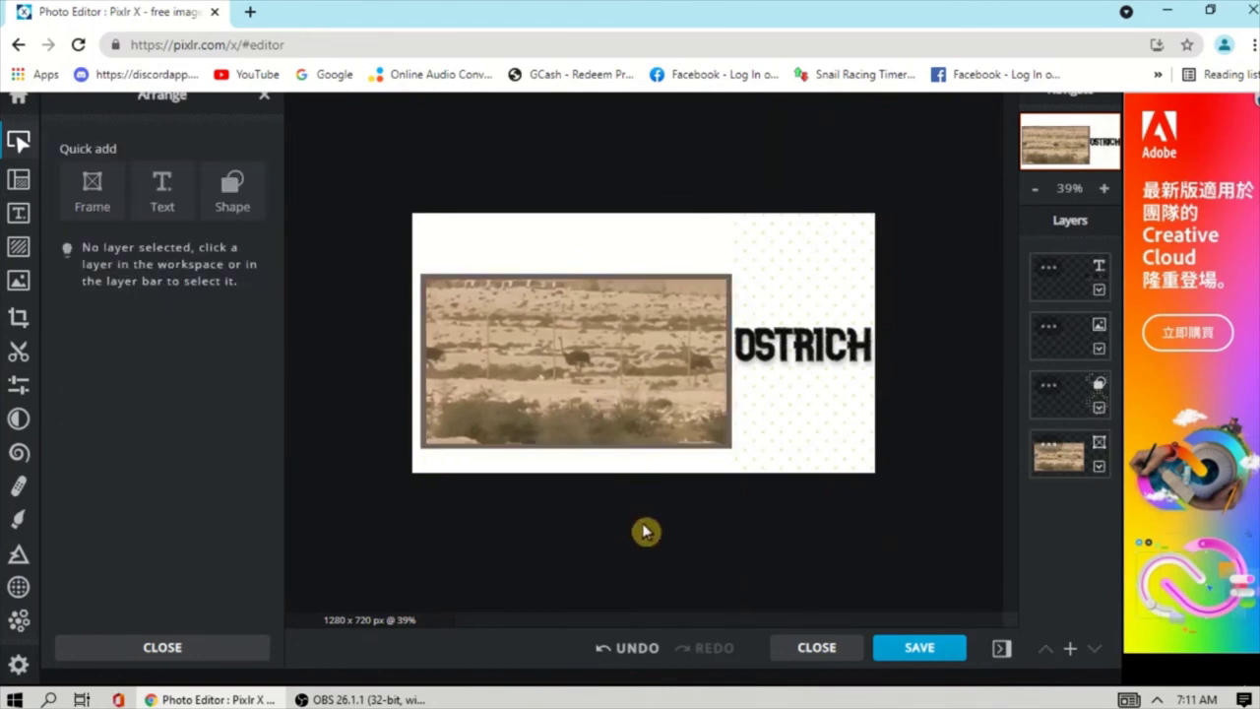
pyautogui.click(800, 407)
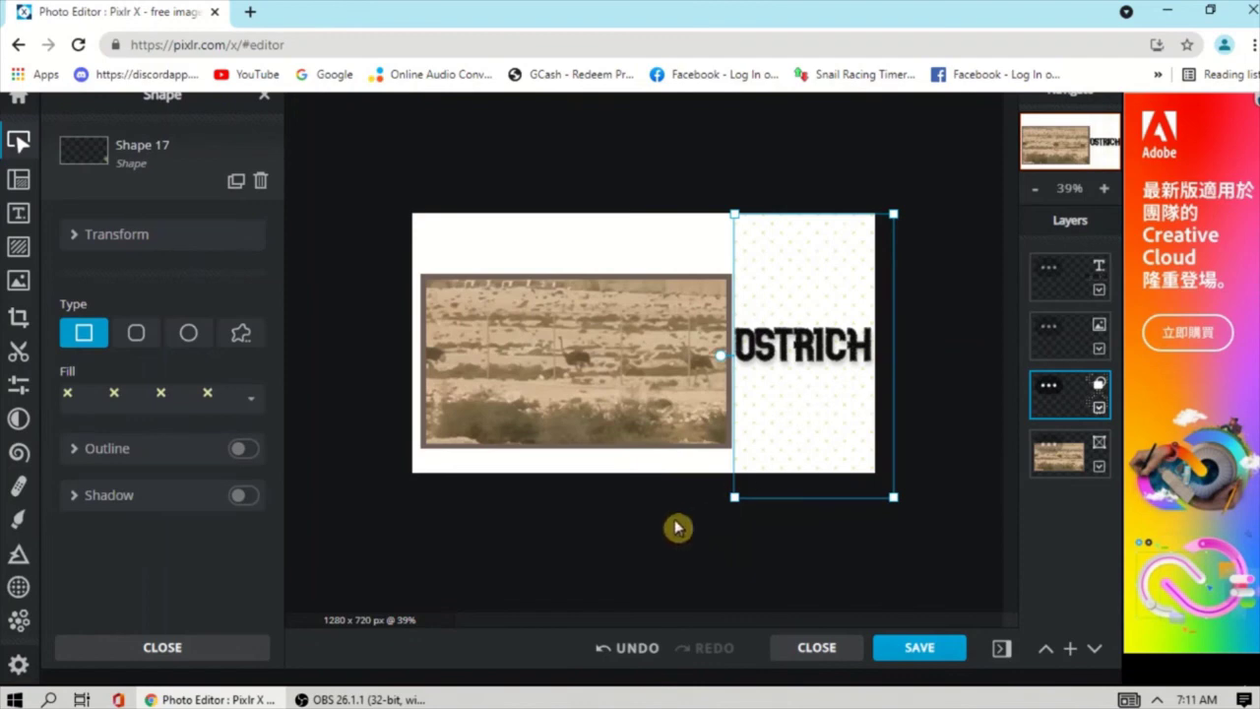
pyautogui.click(543, 539)
pyautogui.click(842, 425)
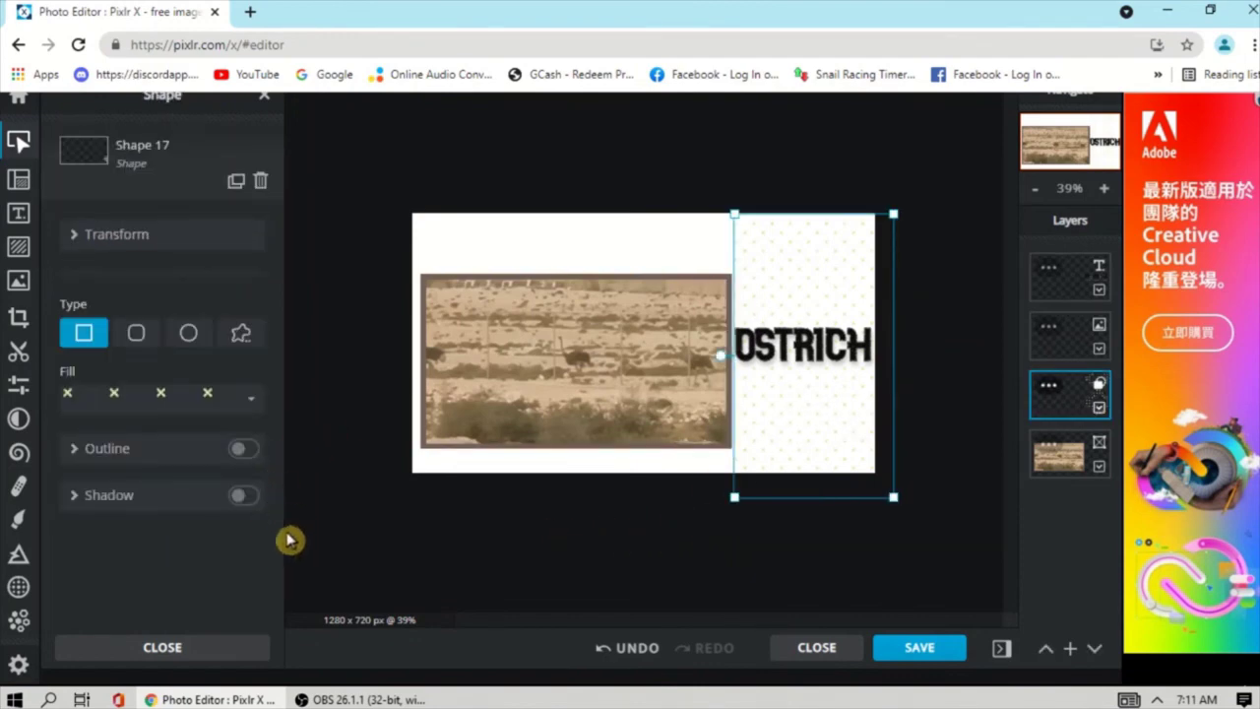
pyautogui.click(624, 559)
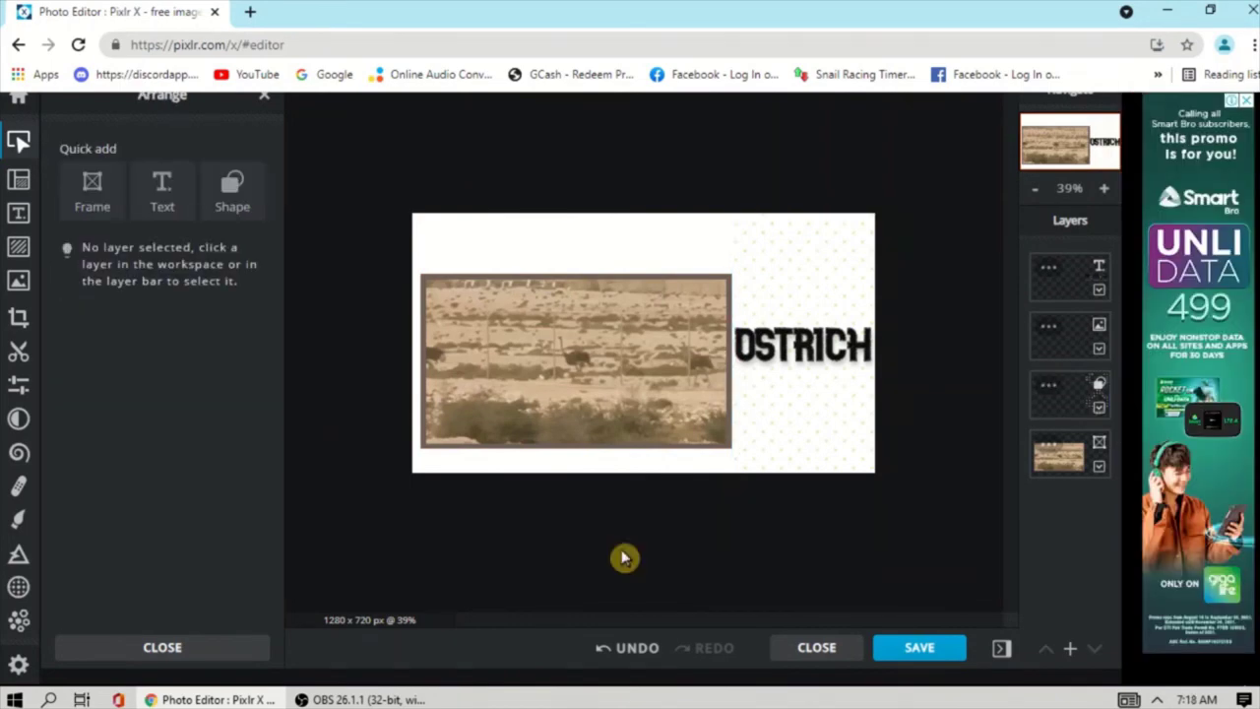